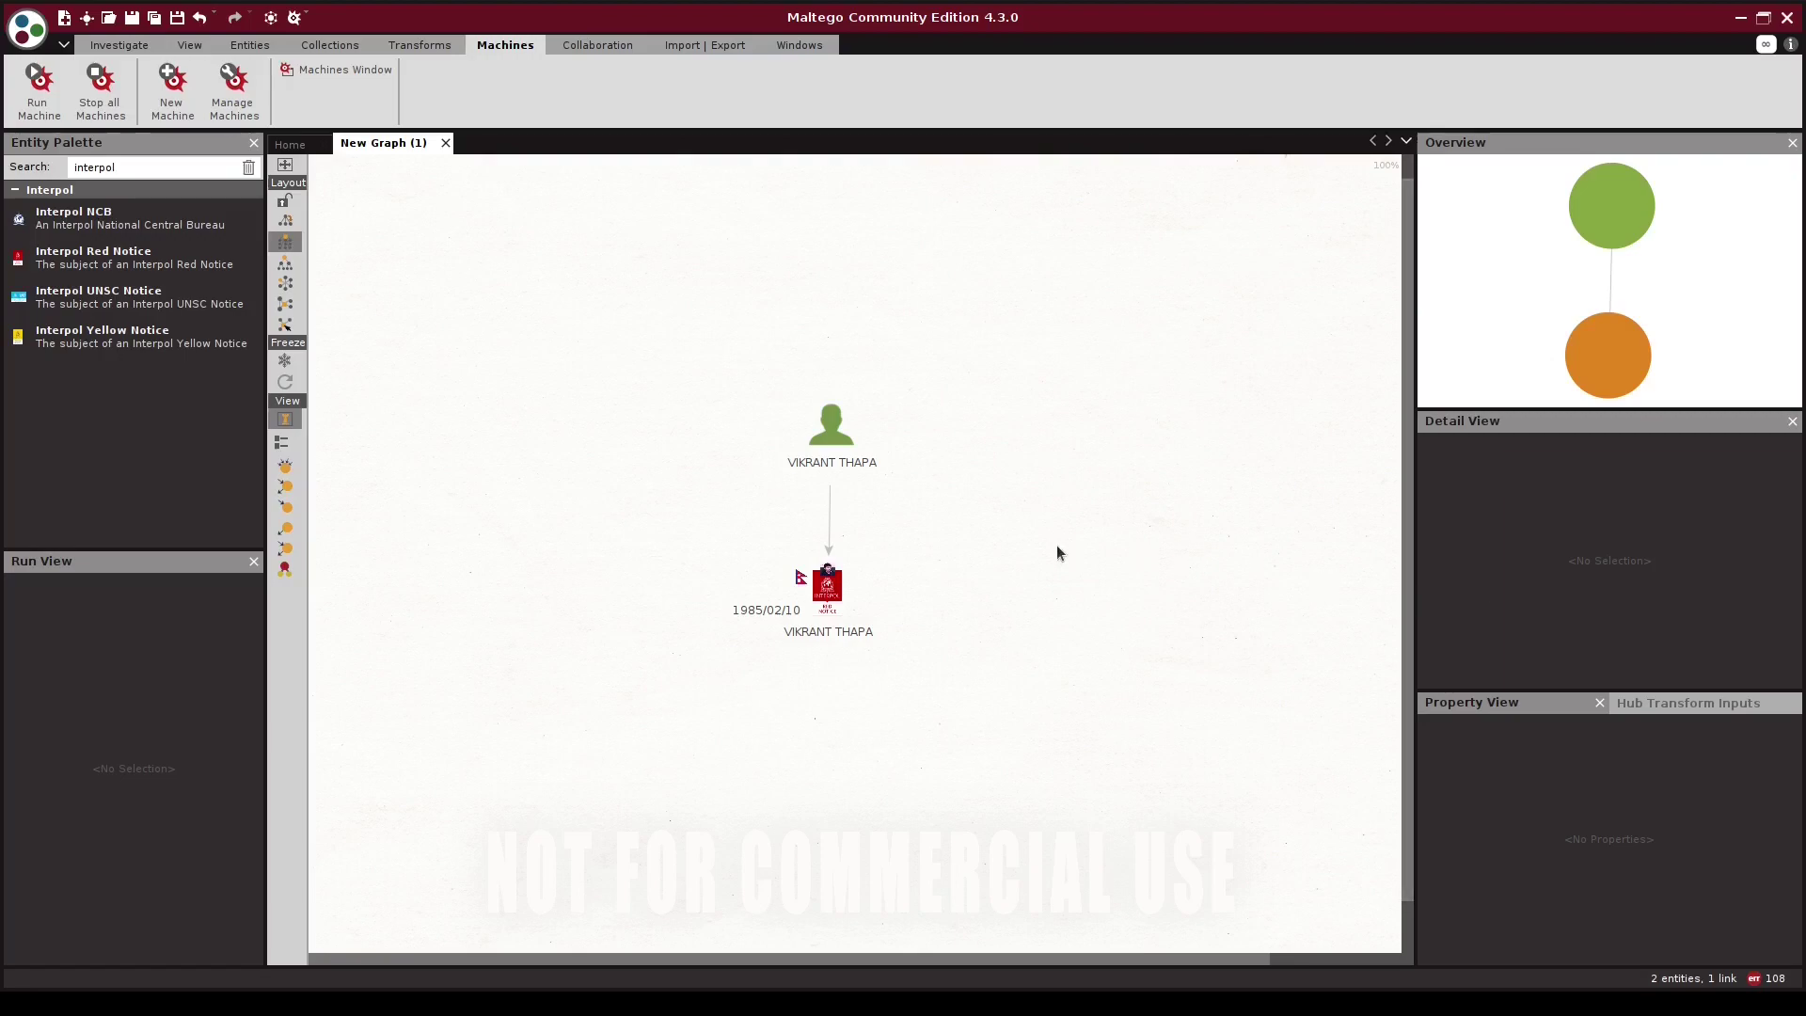
Inspect the person, the Interpol Red Notice and the link between them
click(831, 498)
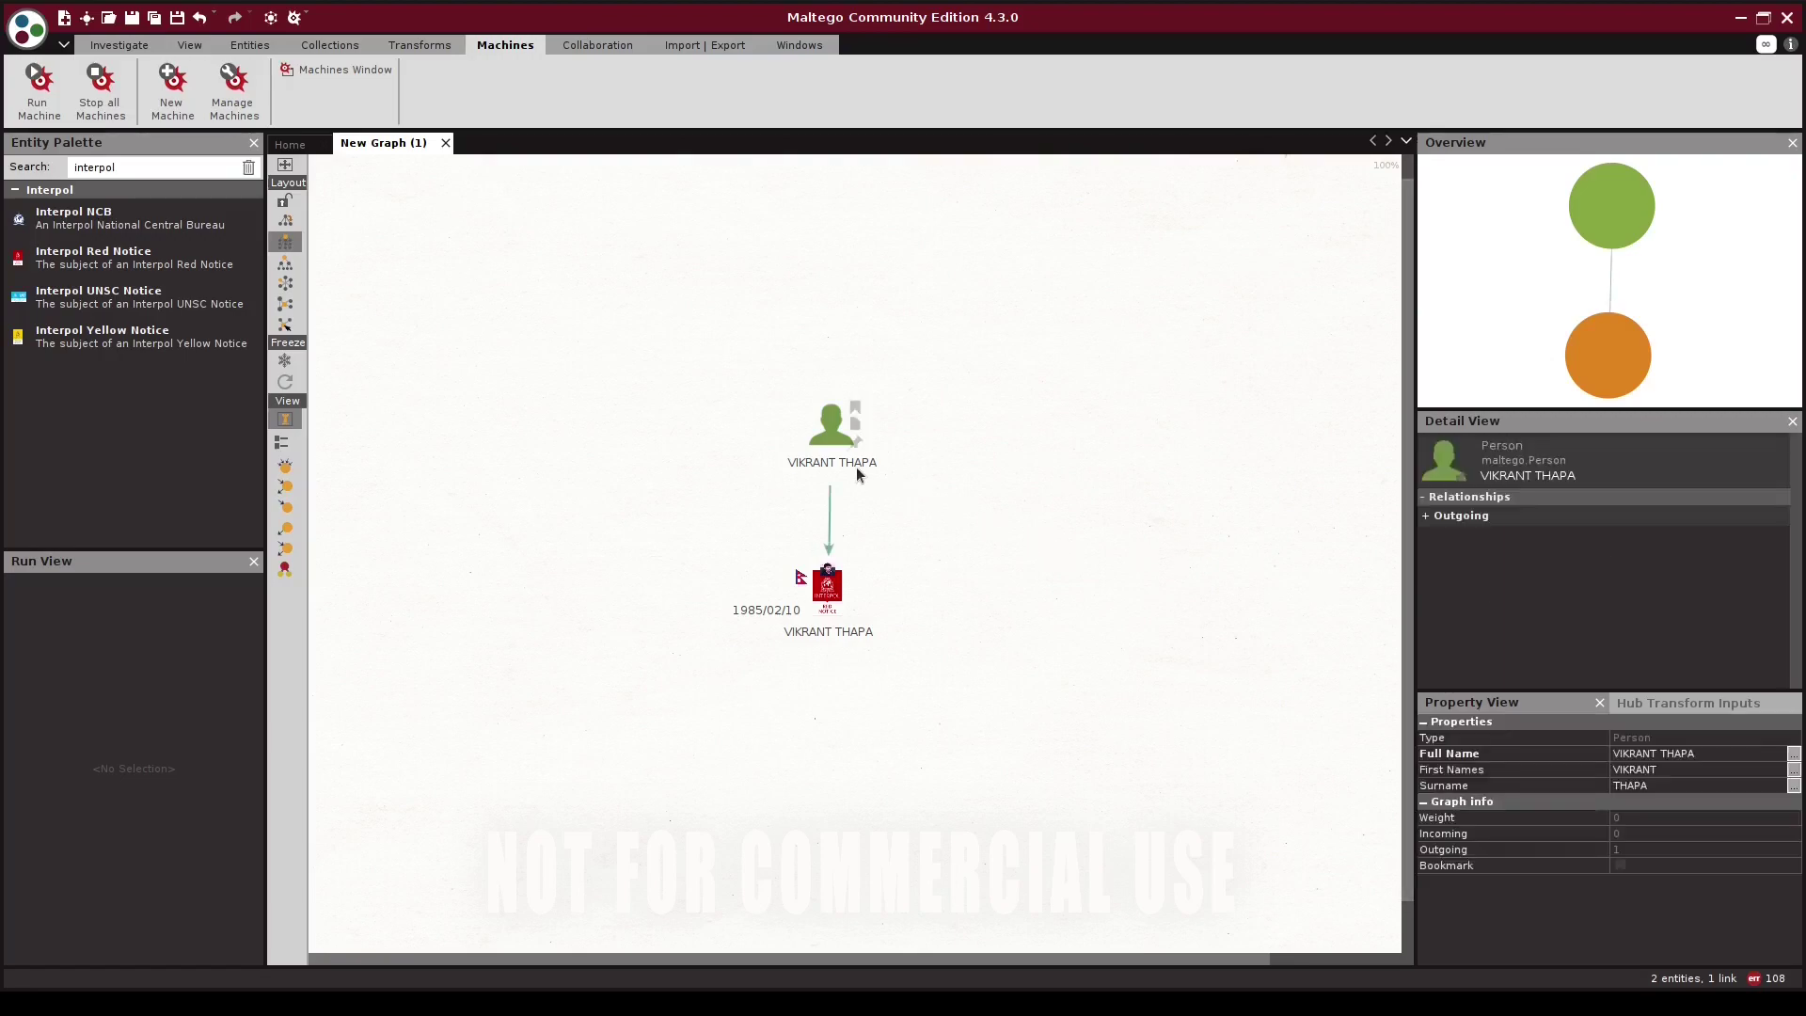
click(820, 590)
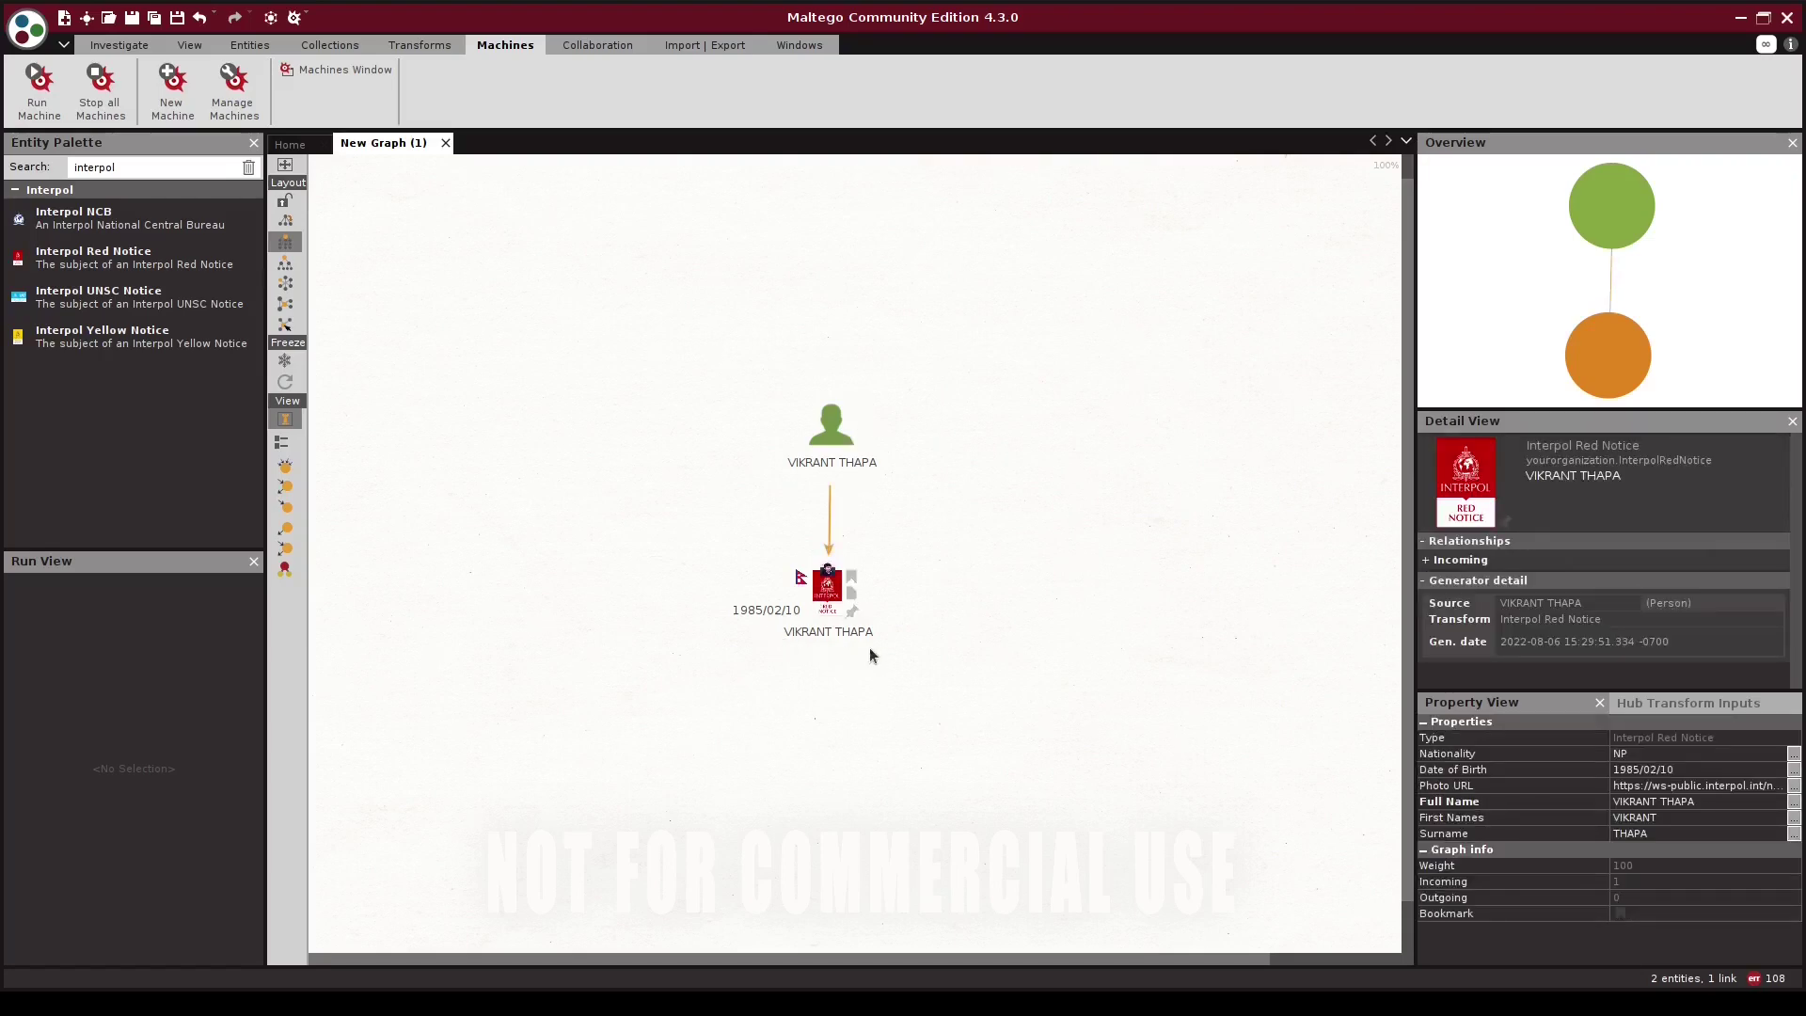
click(837, 440)
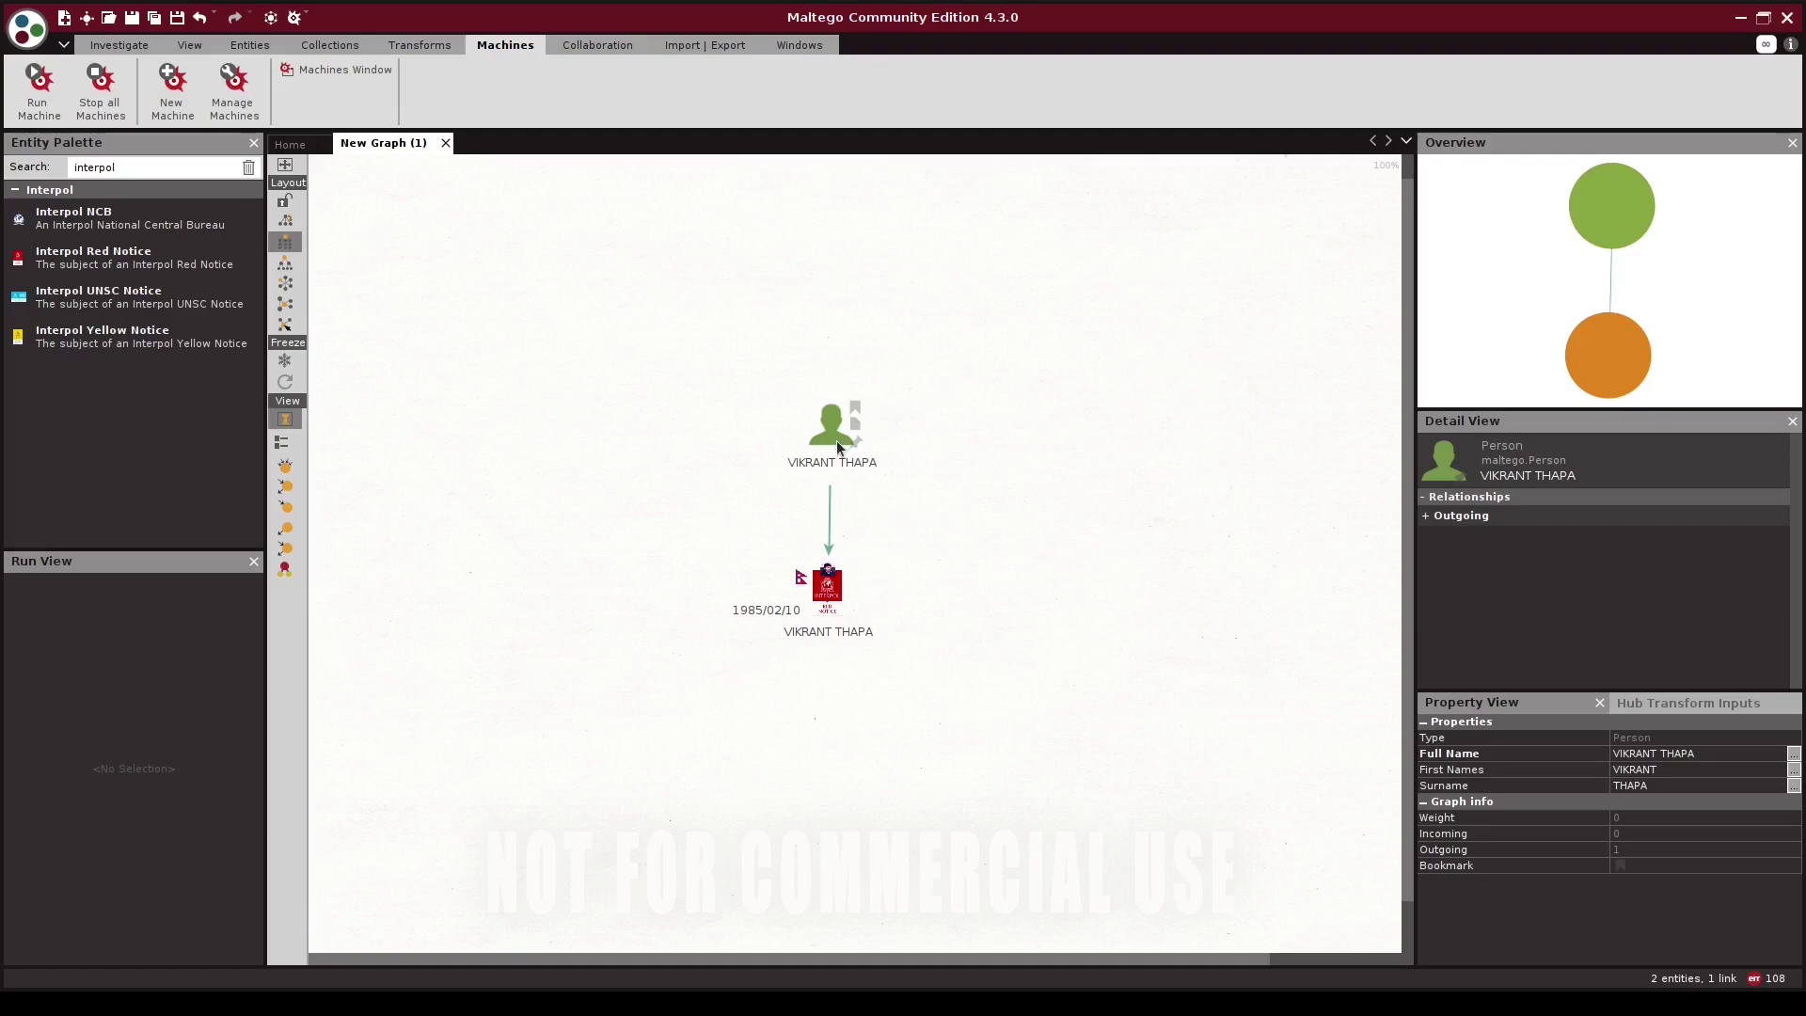
Run To Facebook profiles [Google] on the person and move the Red Notice aside
right_click(835, 440)
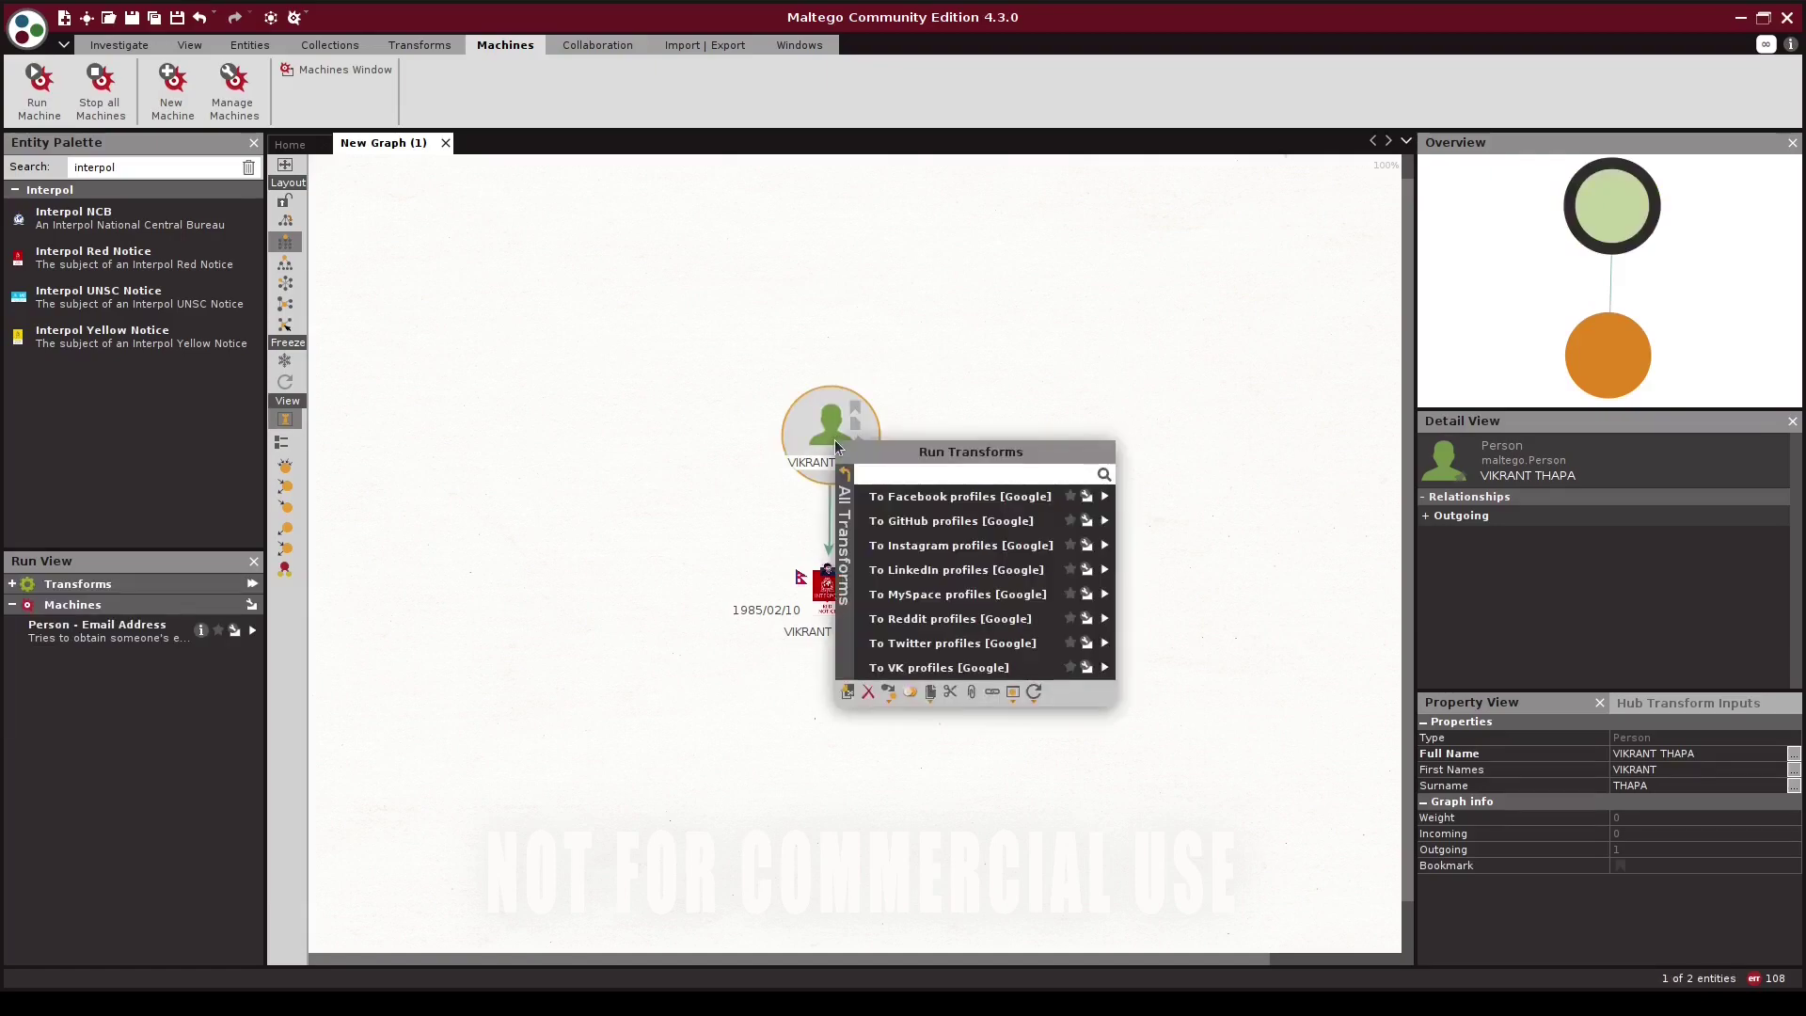
click(1104, 497)
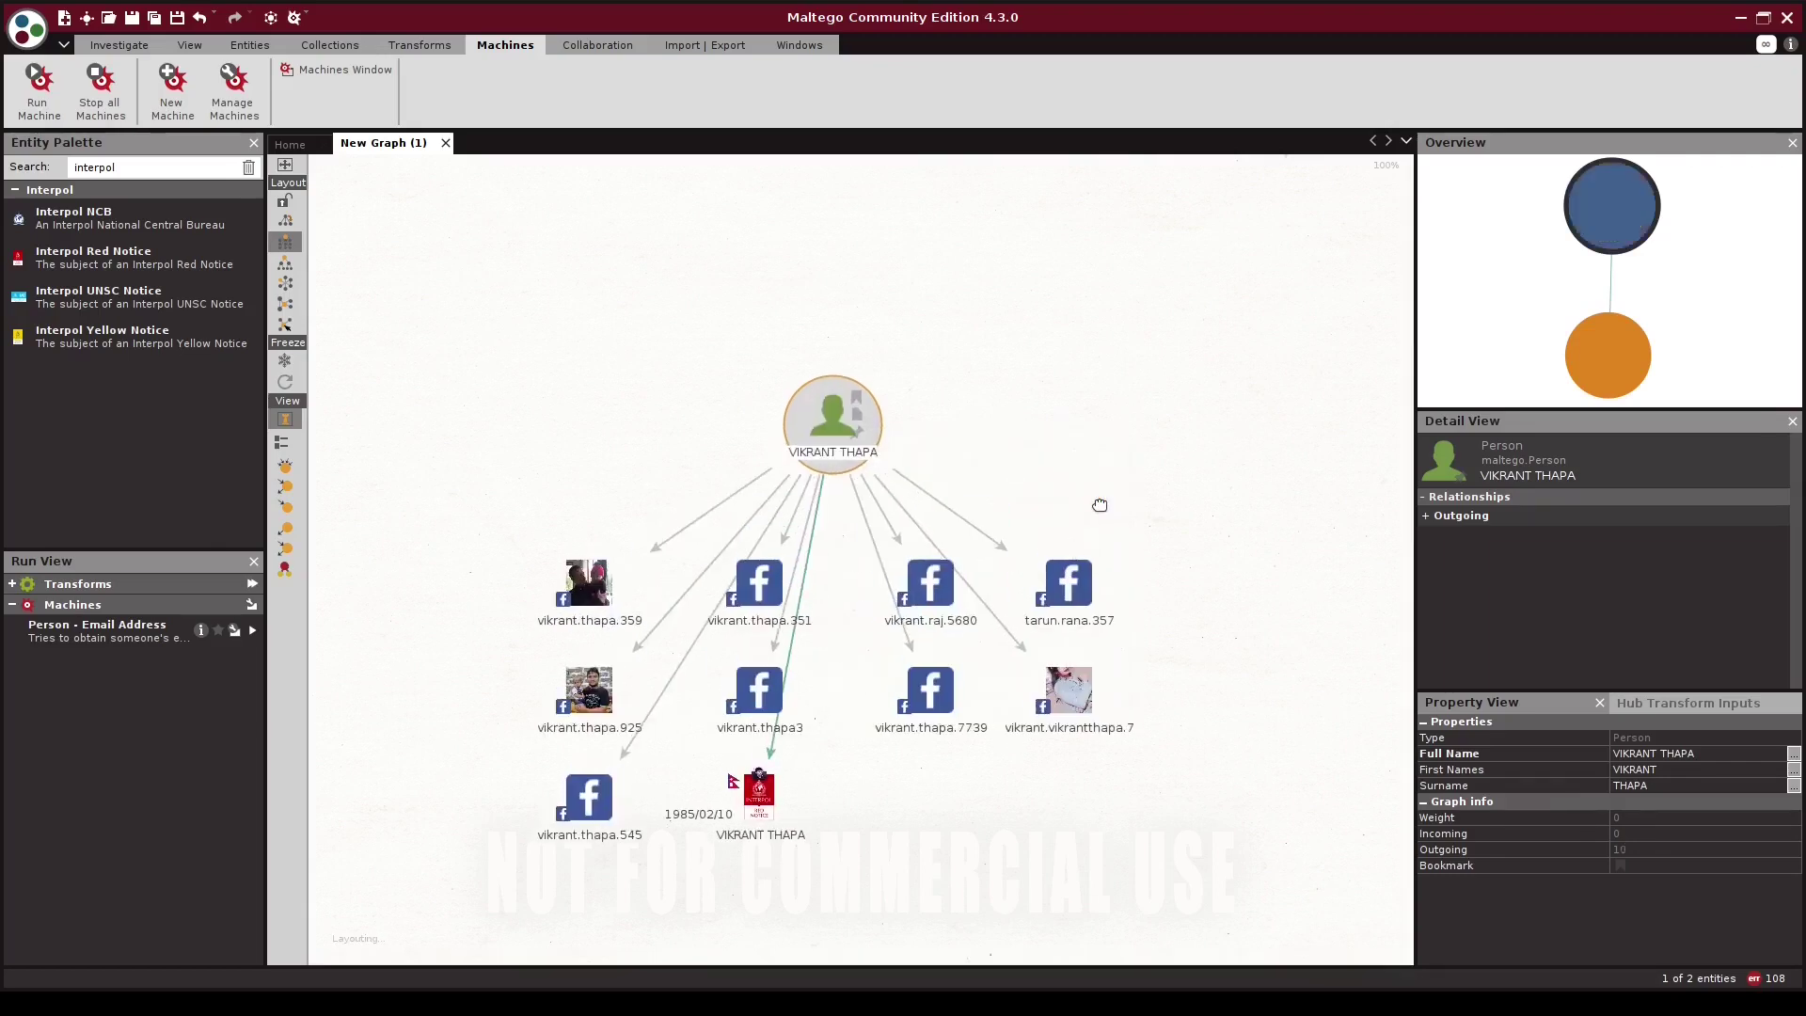
drag(759, 791, 1147, 387)
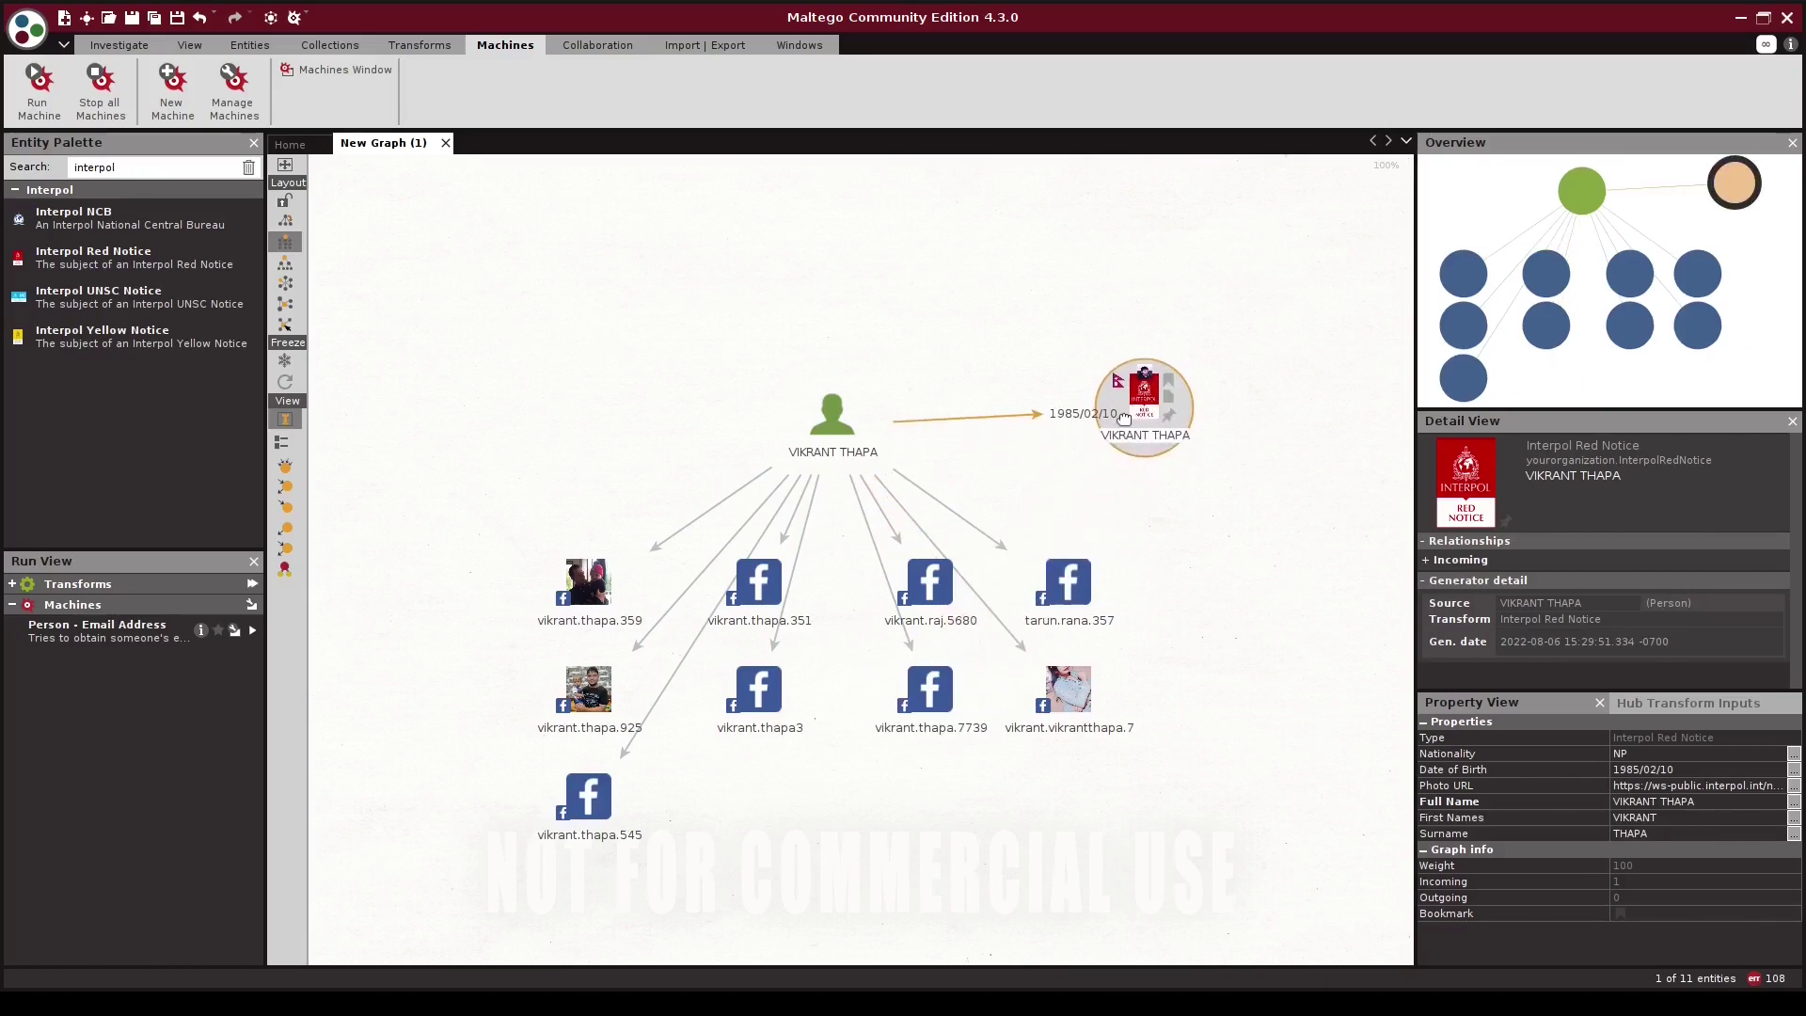
Run To Alias [Google] on all nine Facebook profiles, then select the resulting alias row
drag(451, 541, 1133, 878)
right_click(918, 603)
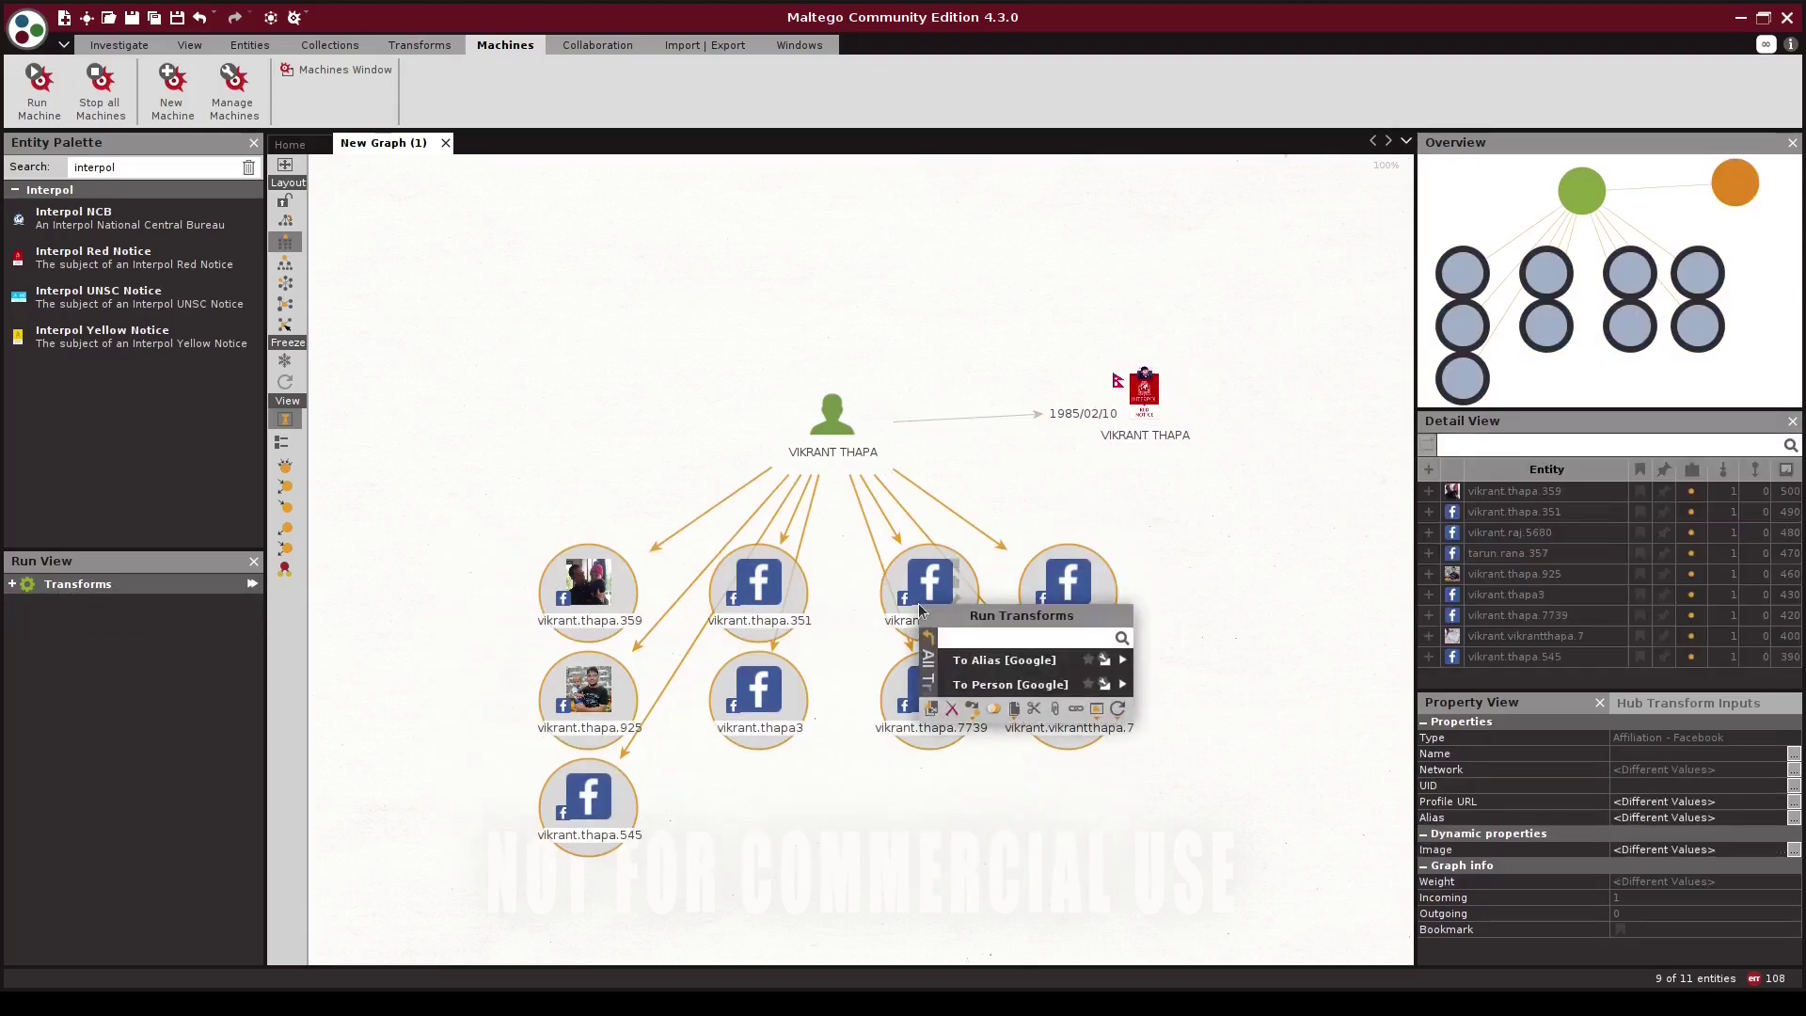
click(1126, 664)
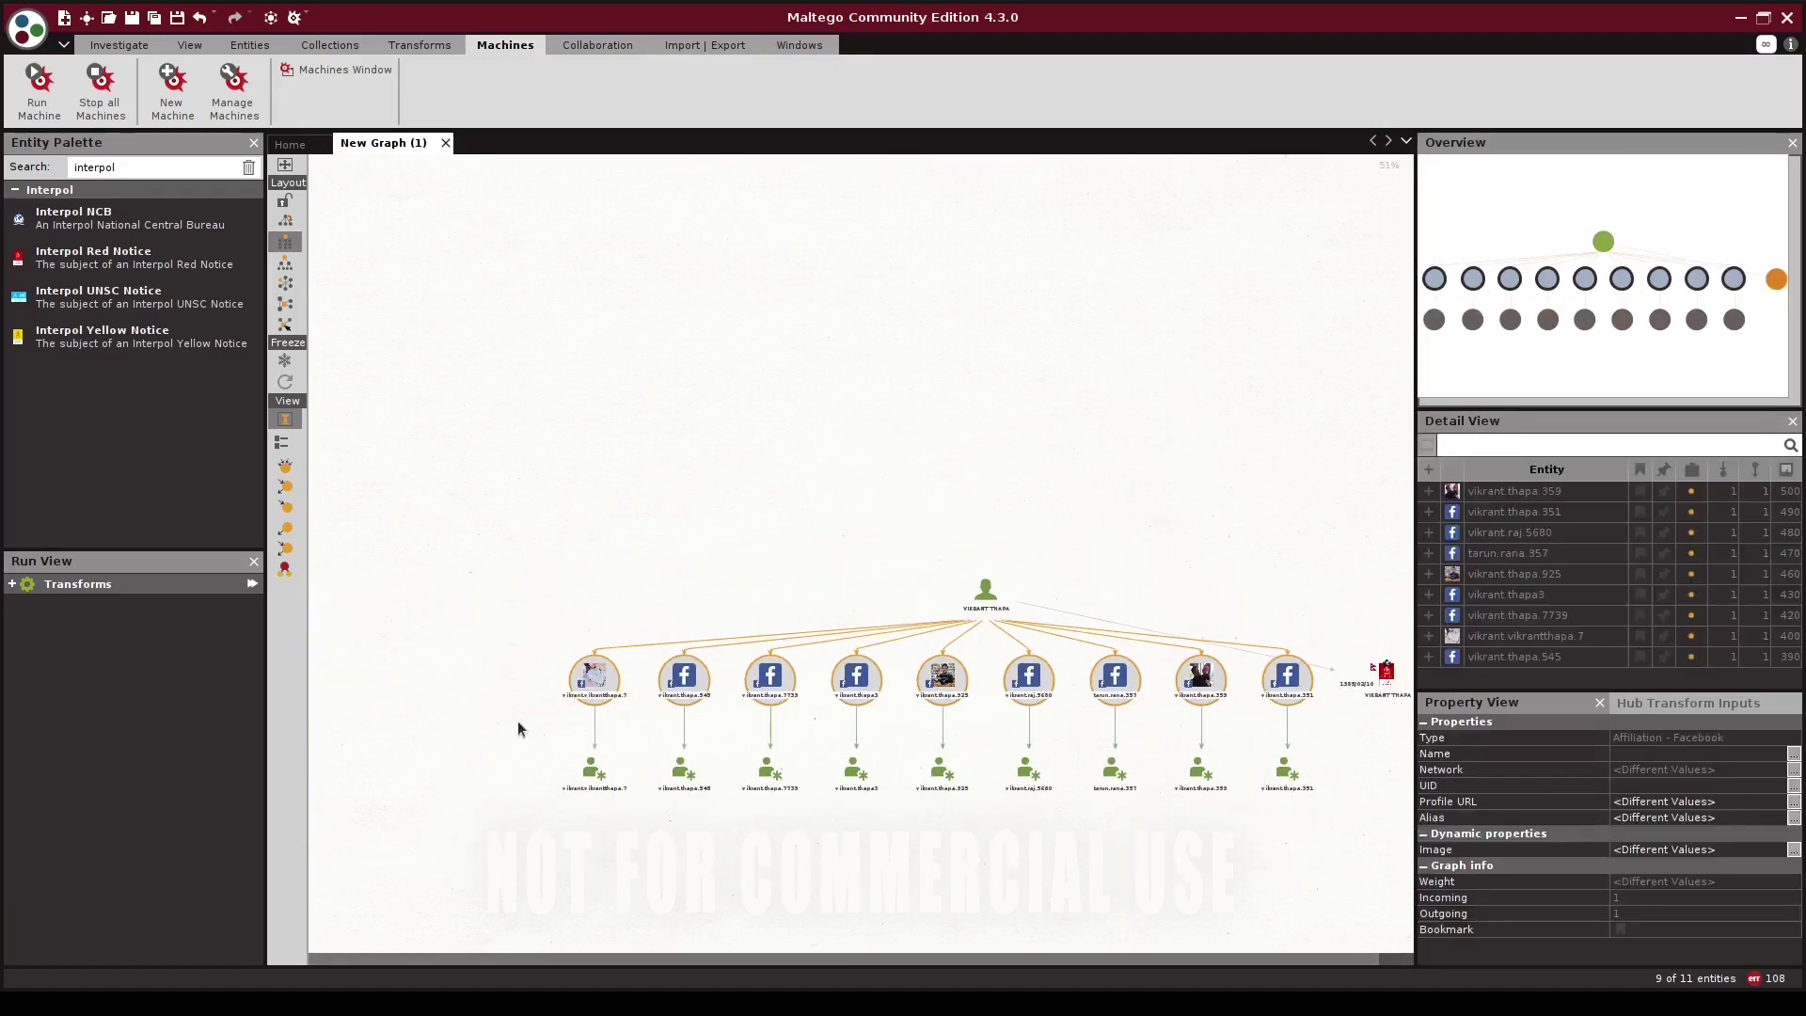
drag(519, 722, 1341, 832)
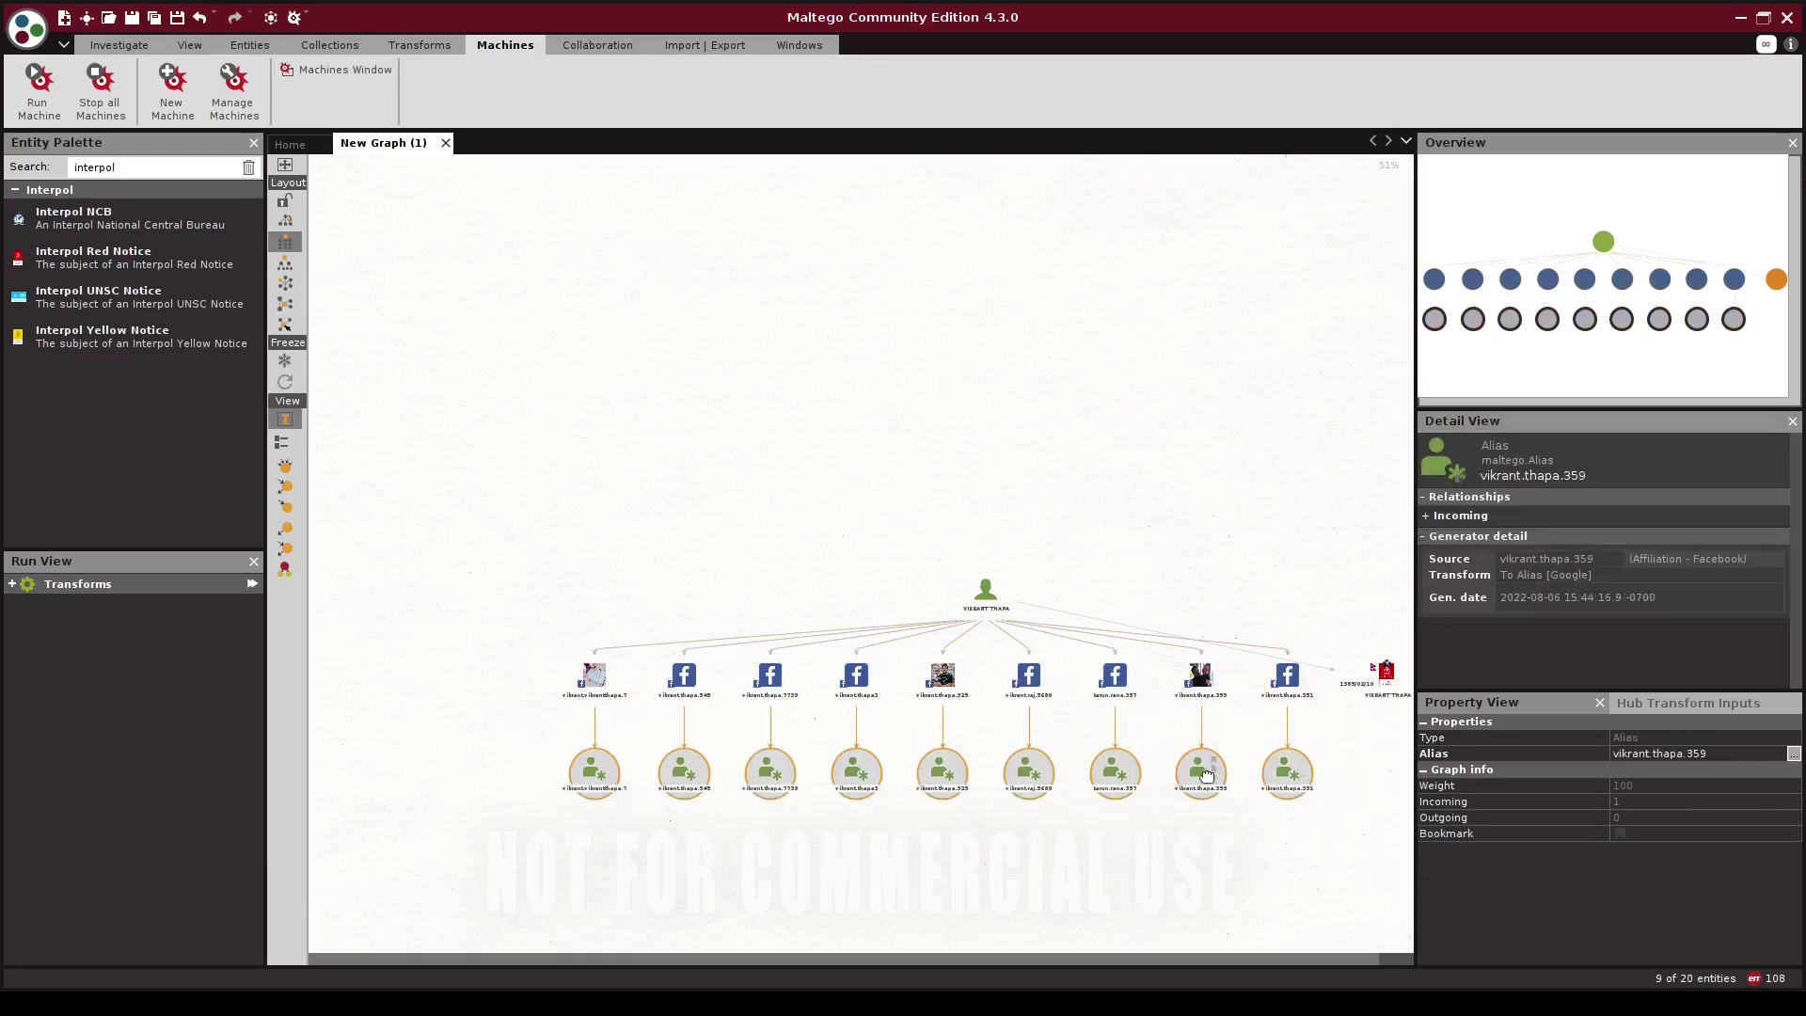
Run To Instagram profiles [Google] on the selected aliases and review the results
right_click(1207, 781)
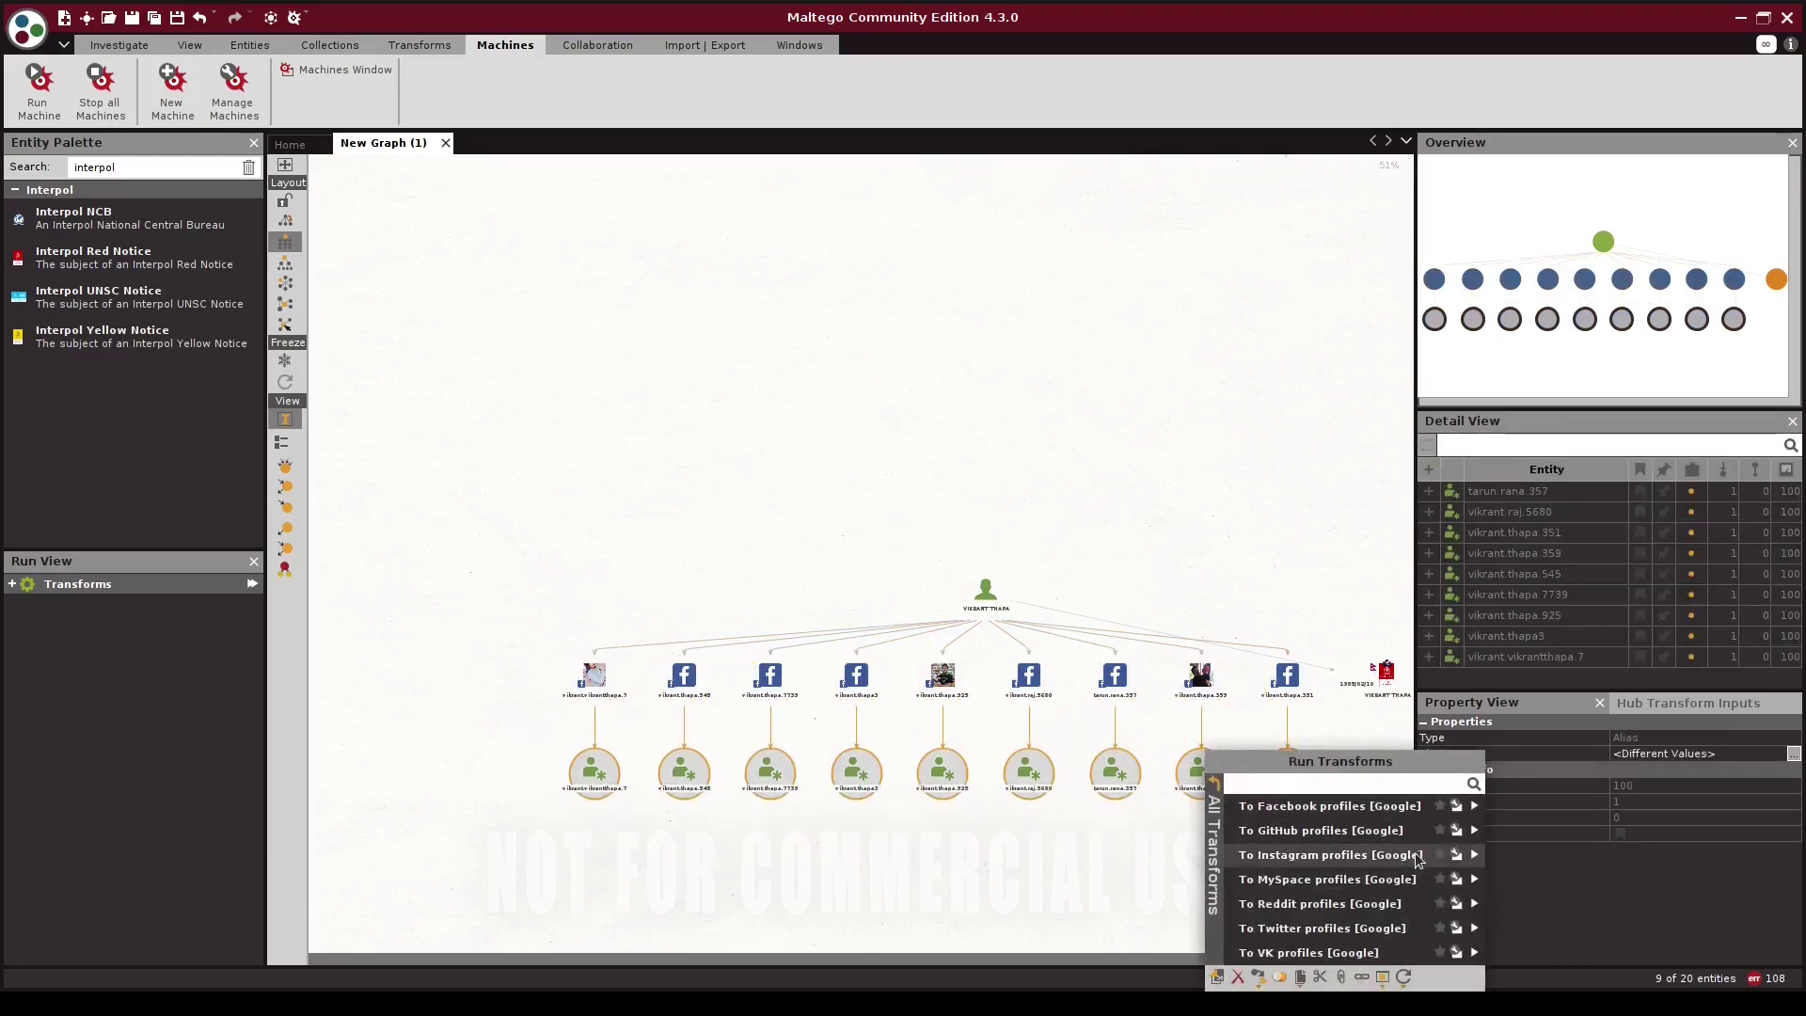
click(1474, 856)
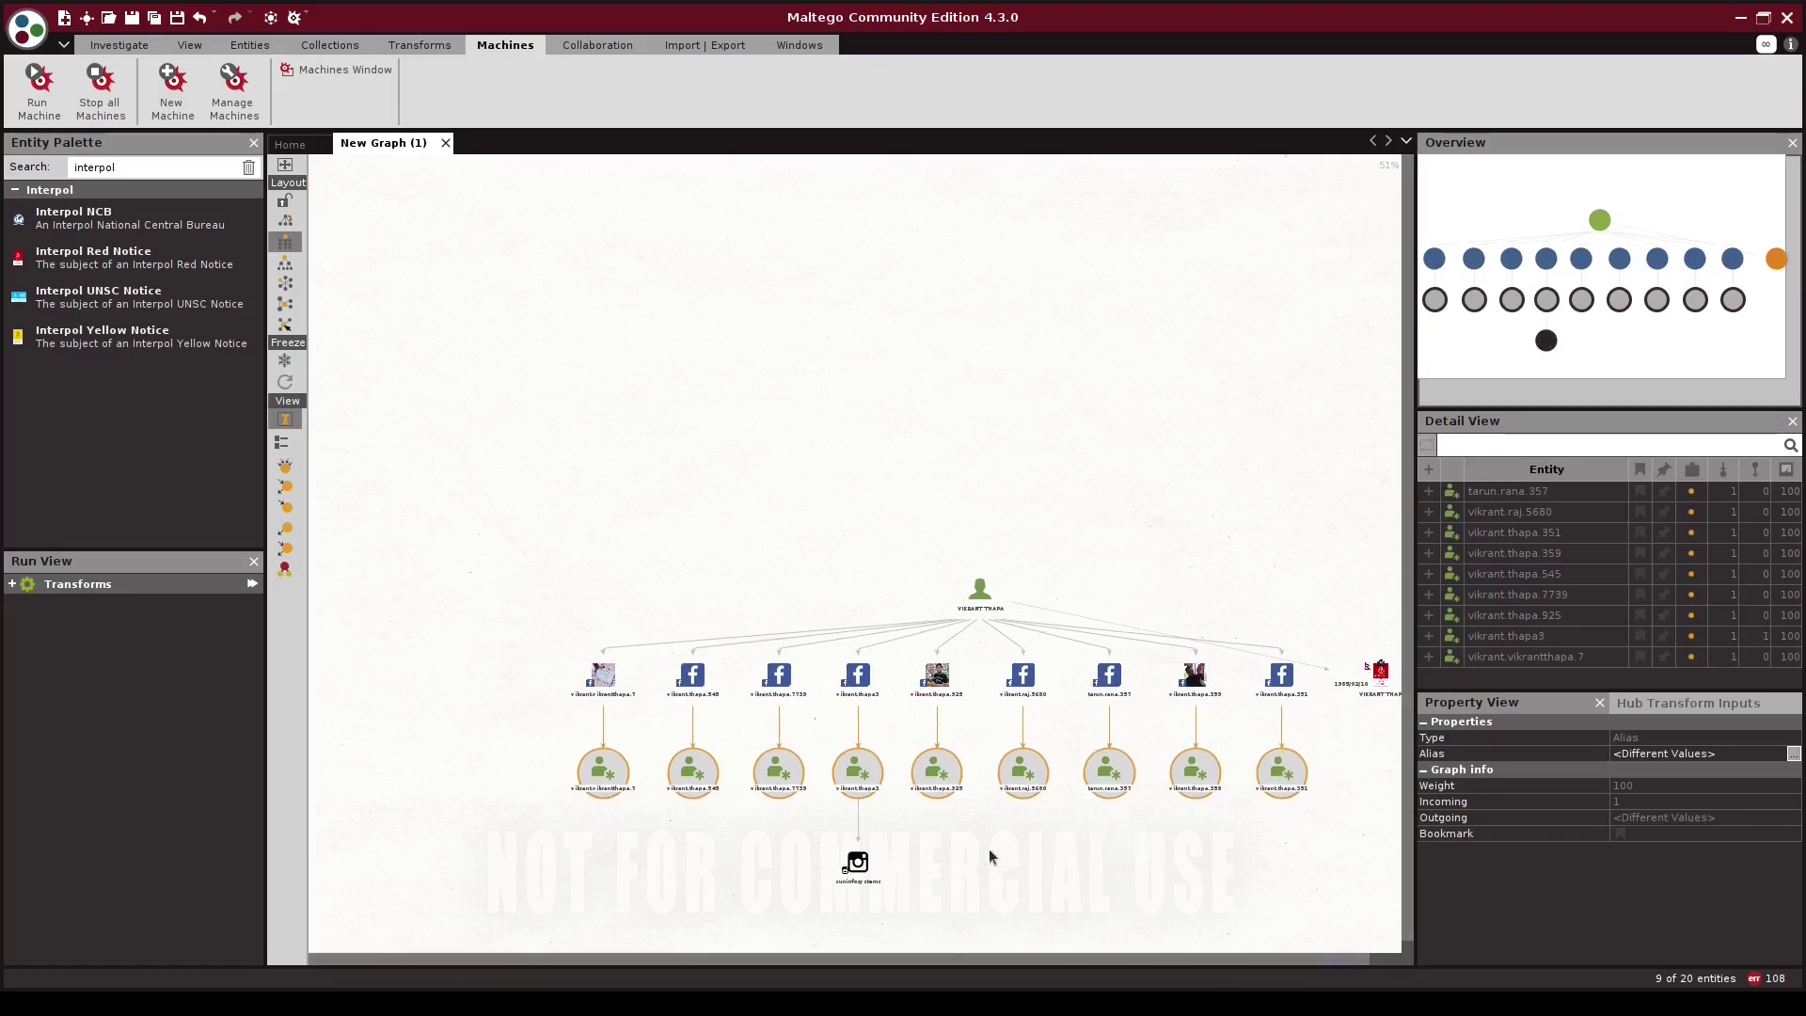
scroll(860, 783, up, 3)
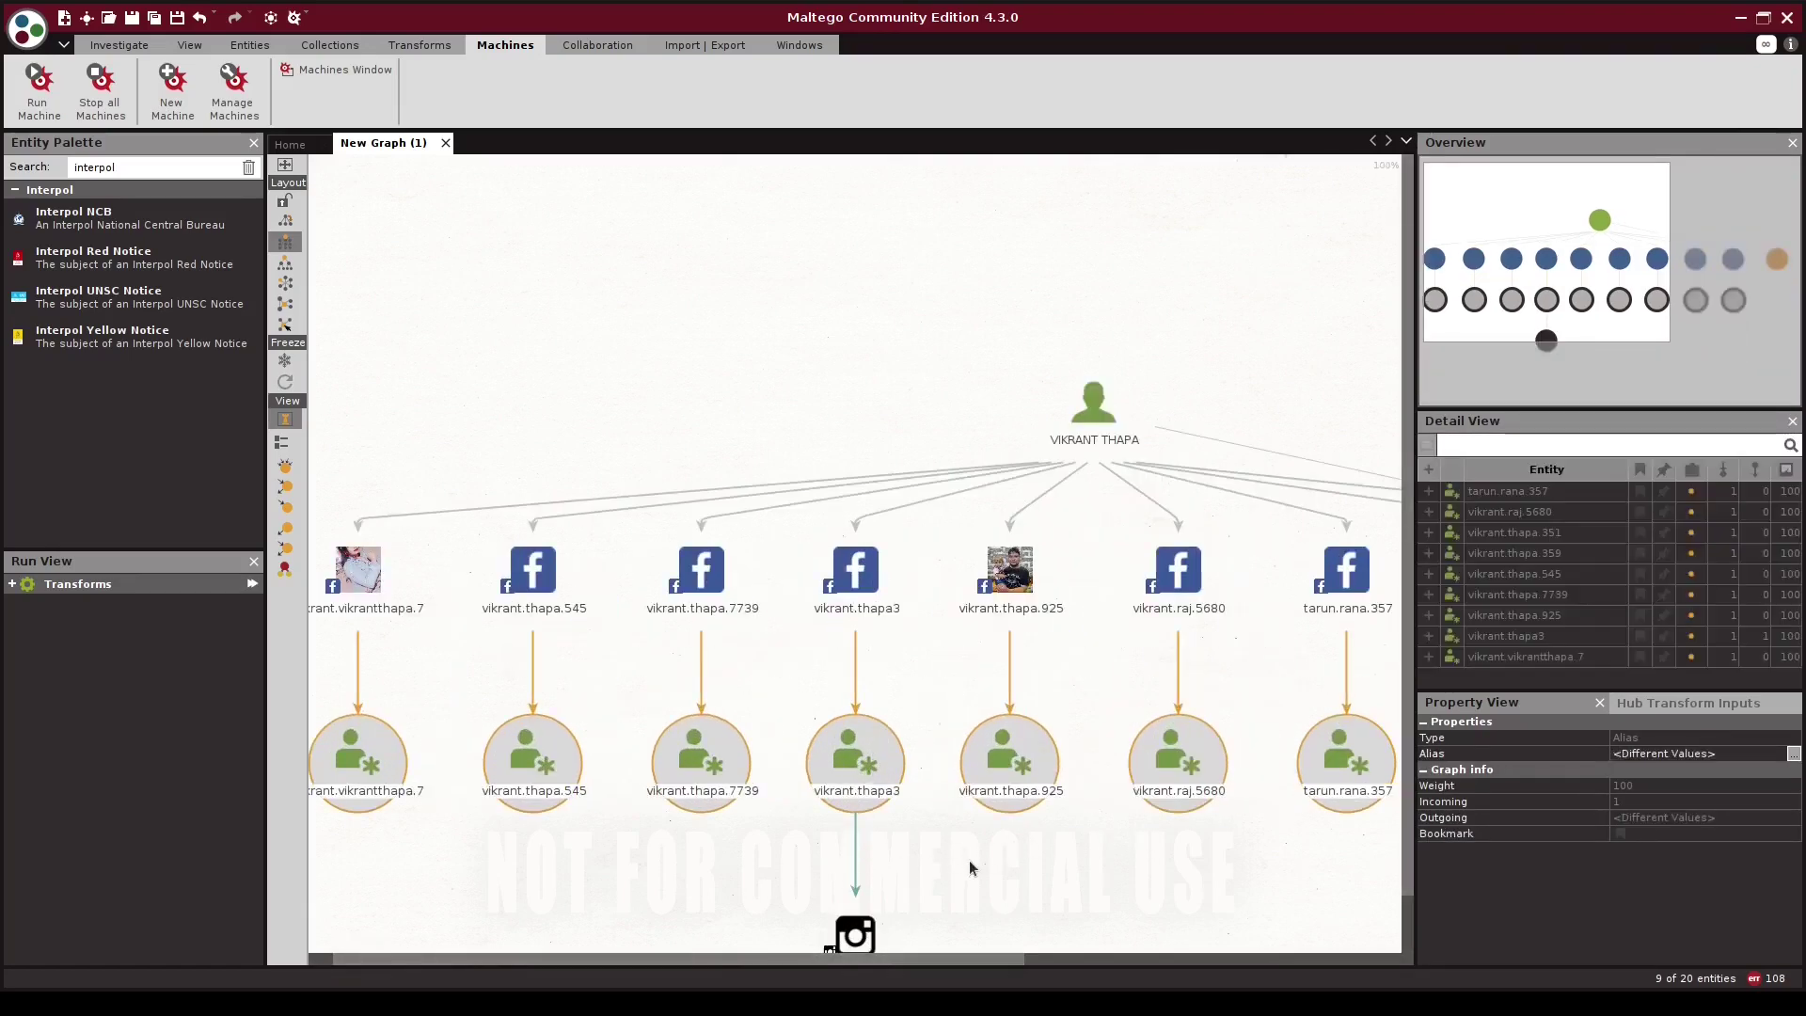
drag(942, 792, 685, 790)
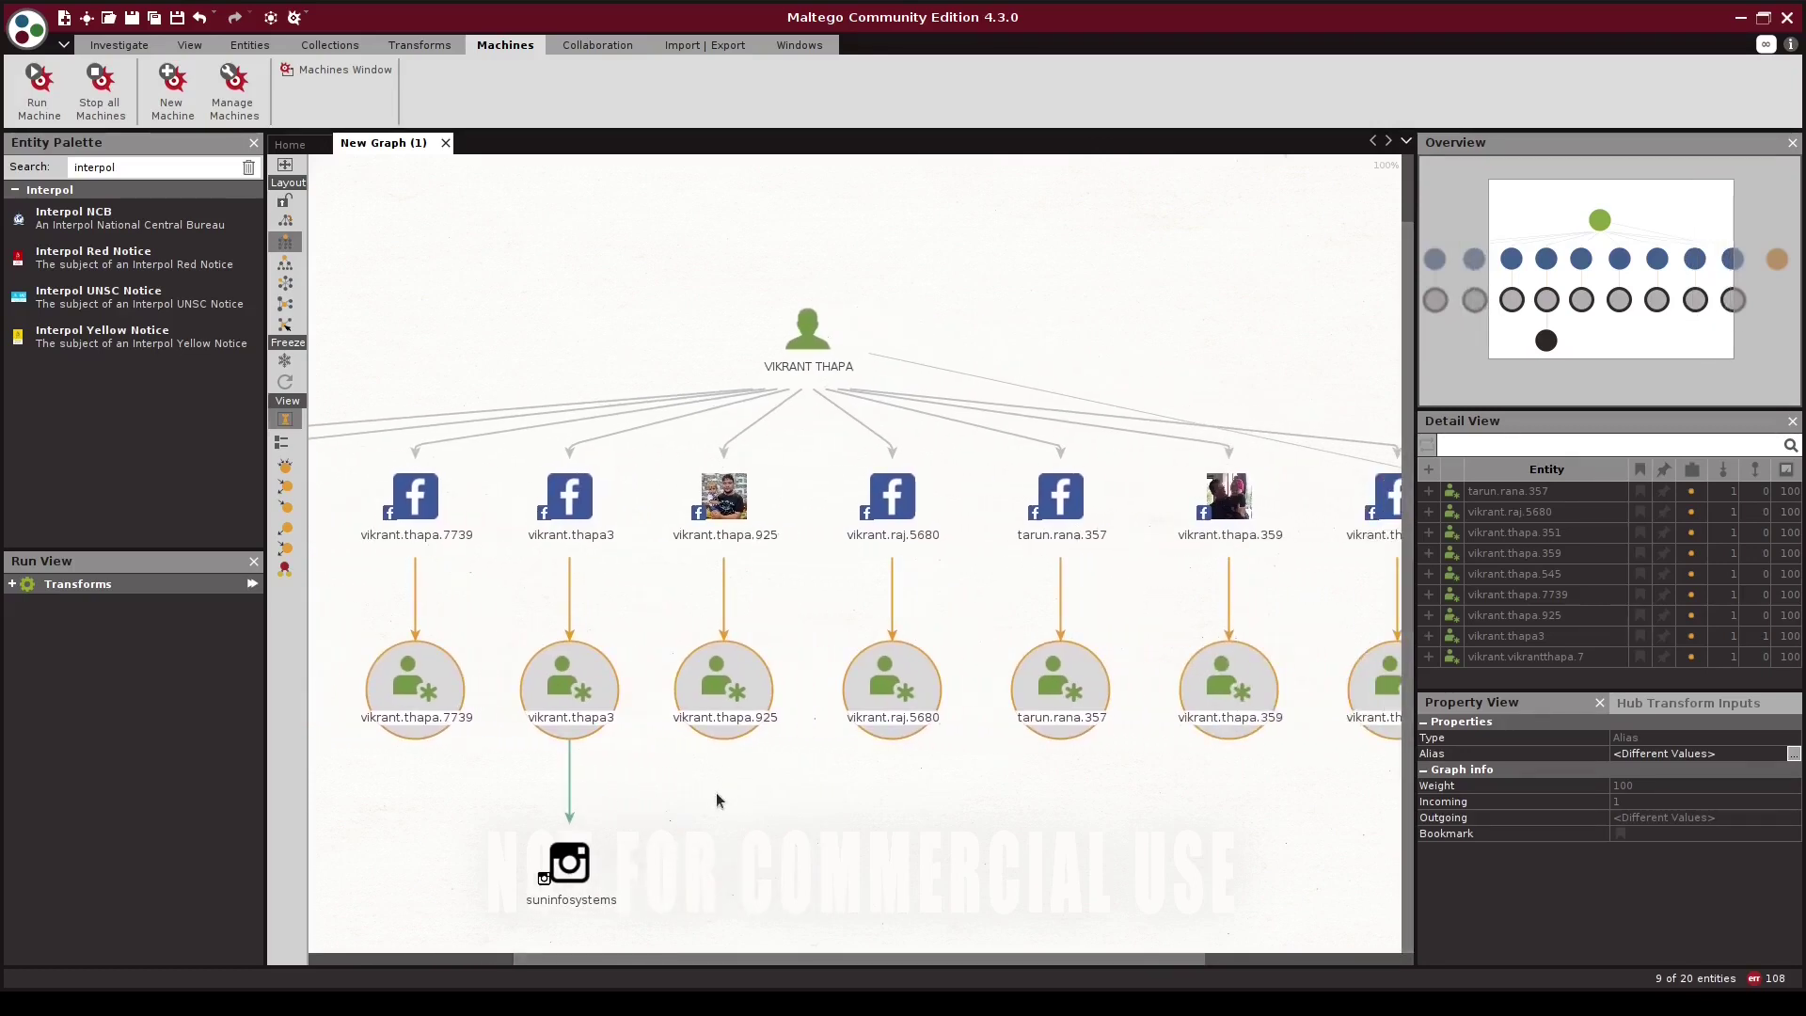
scroll(718, 801, down, 3)
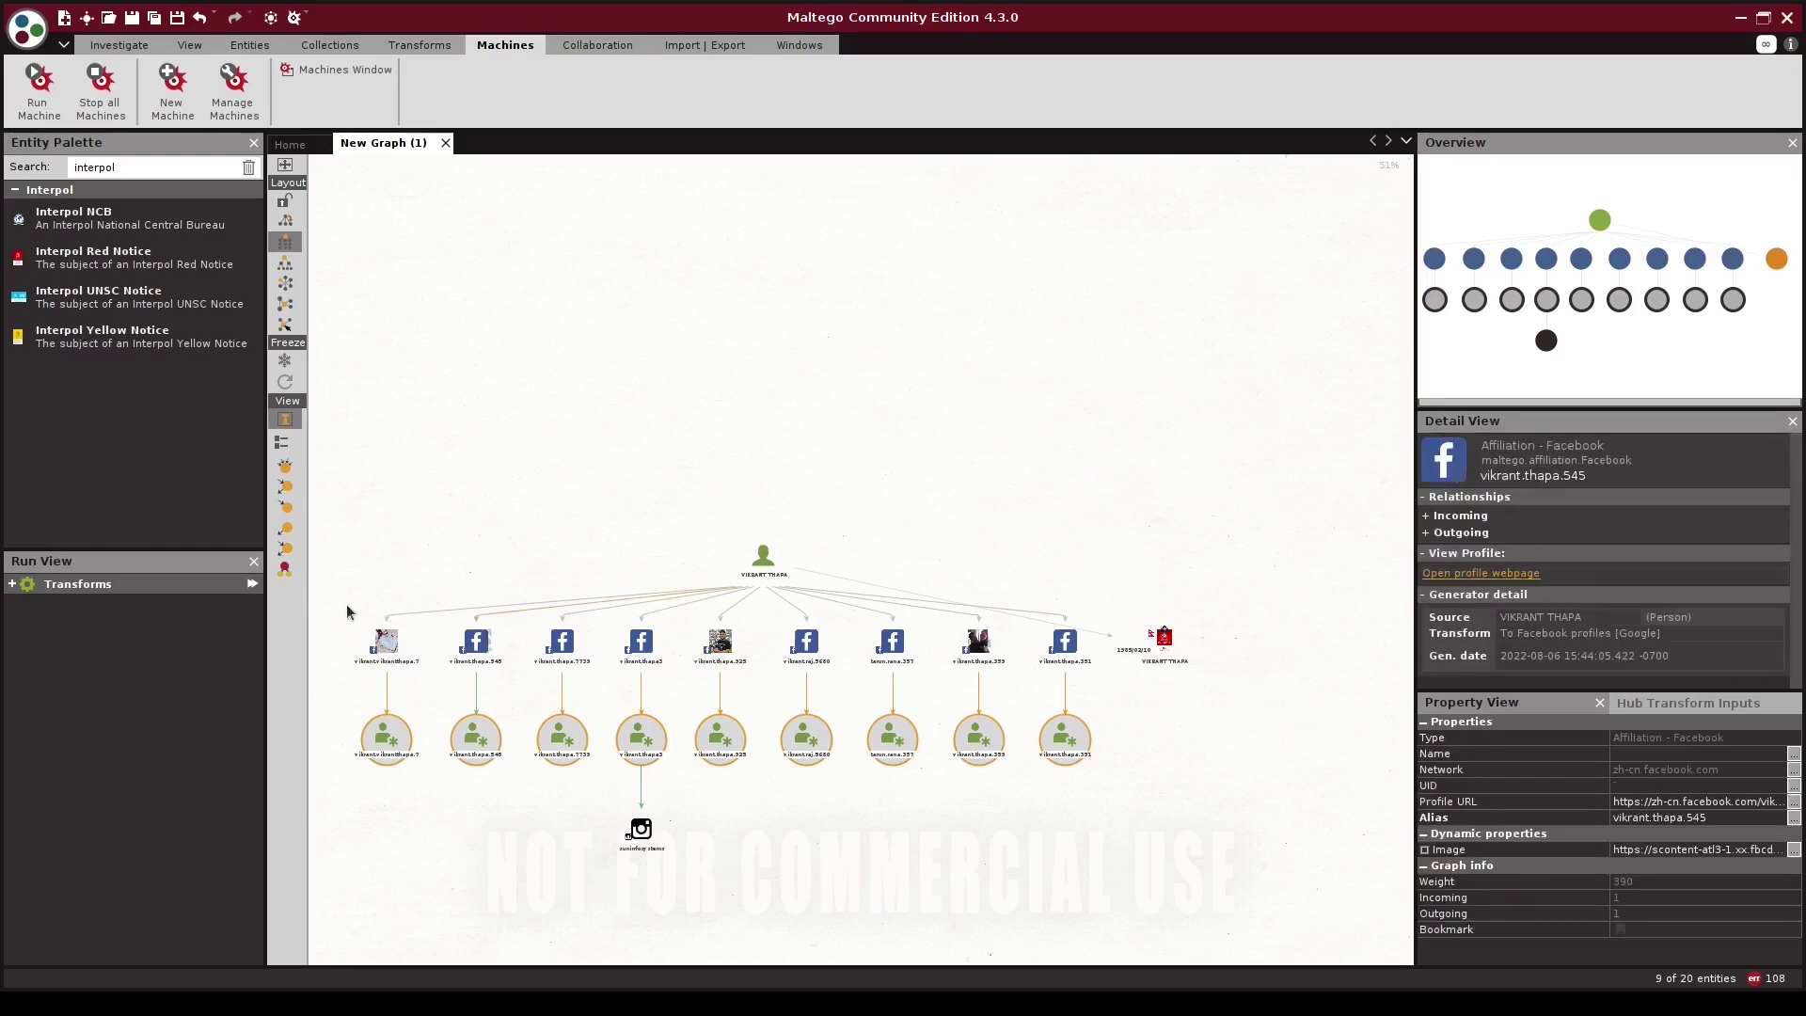
Delete all expanded profile and alias entities, and move the Red Notice back below the person
drag(346, 605, 1095, 867)
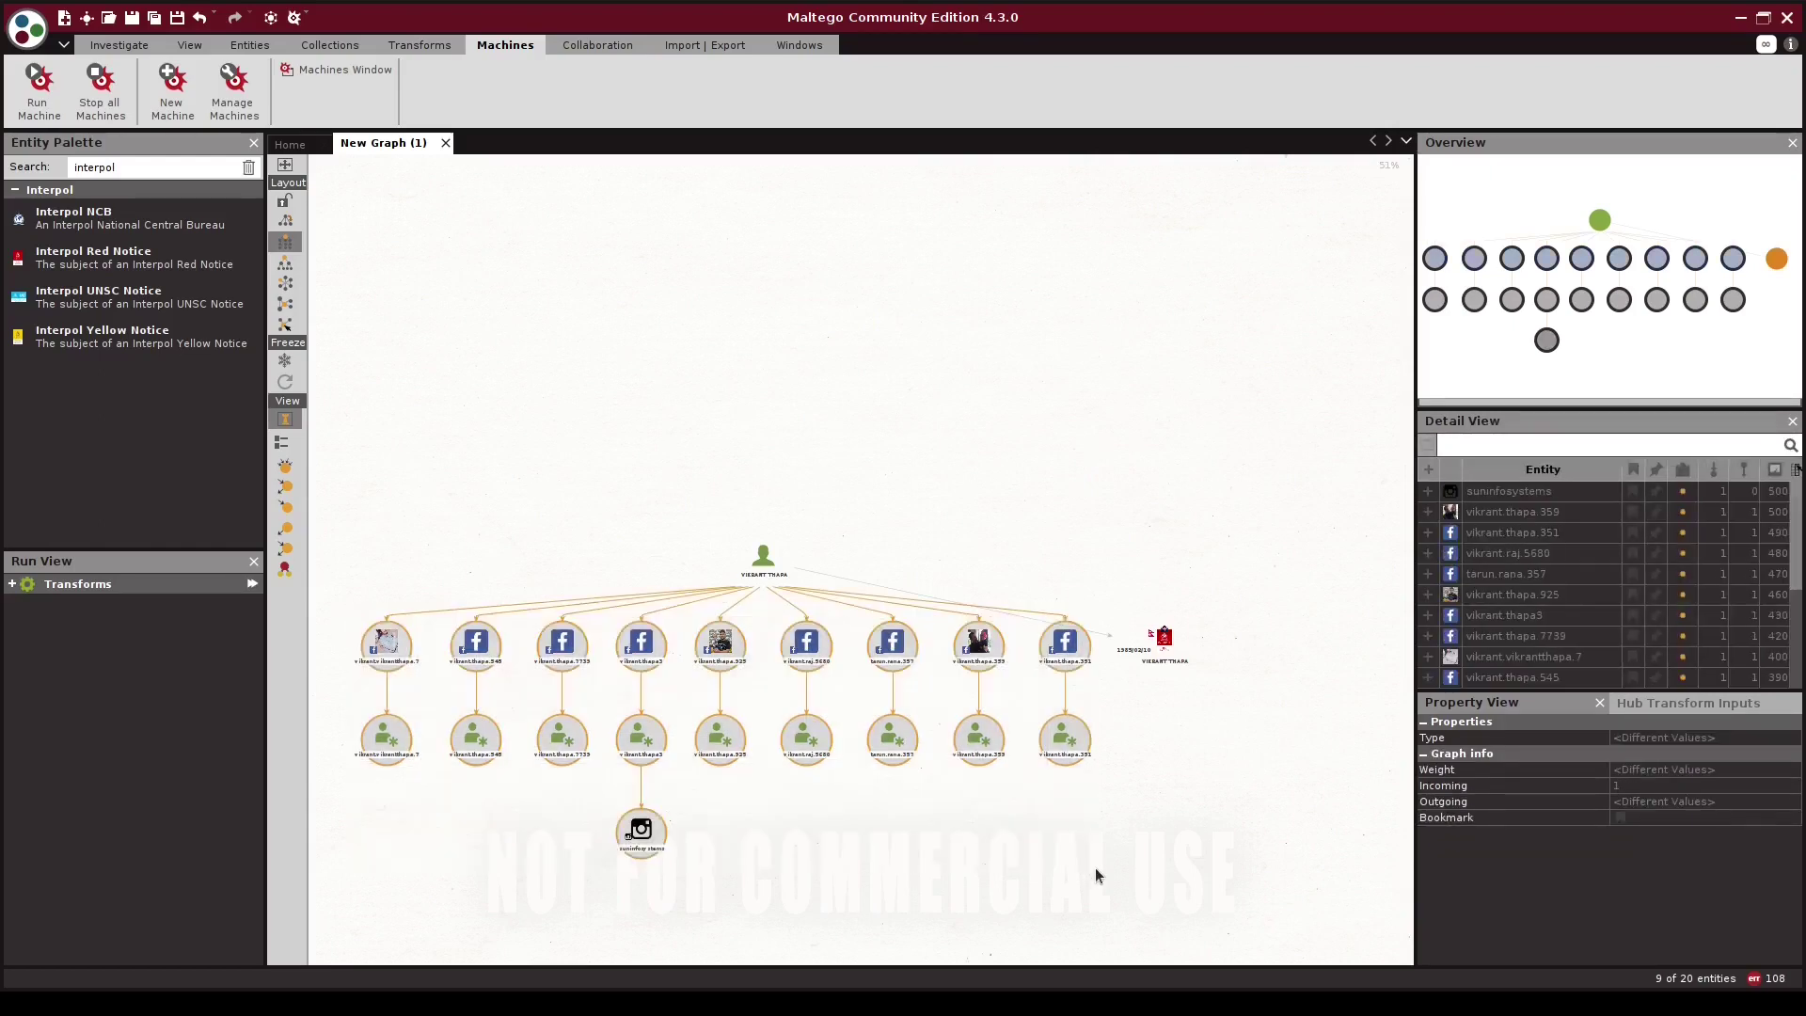
key(Delete)
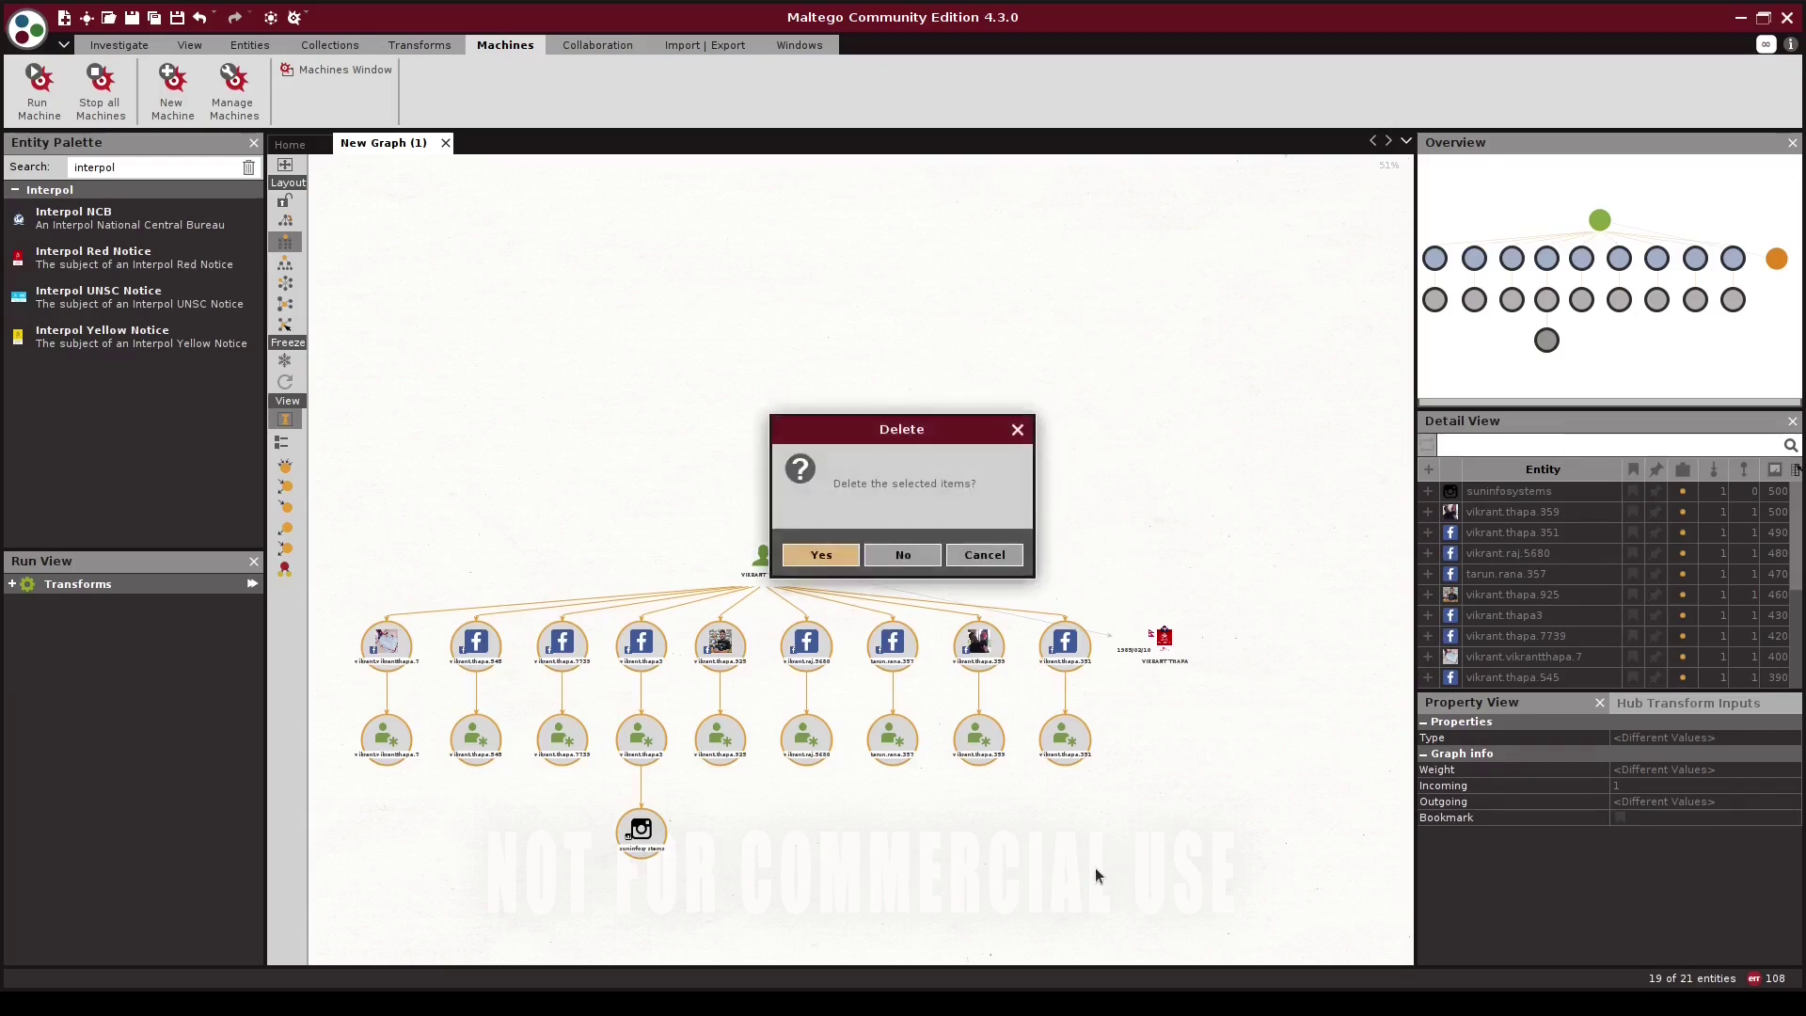
key(Return)
drag(1167, 643, 765, 635)
click(738, 730)
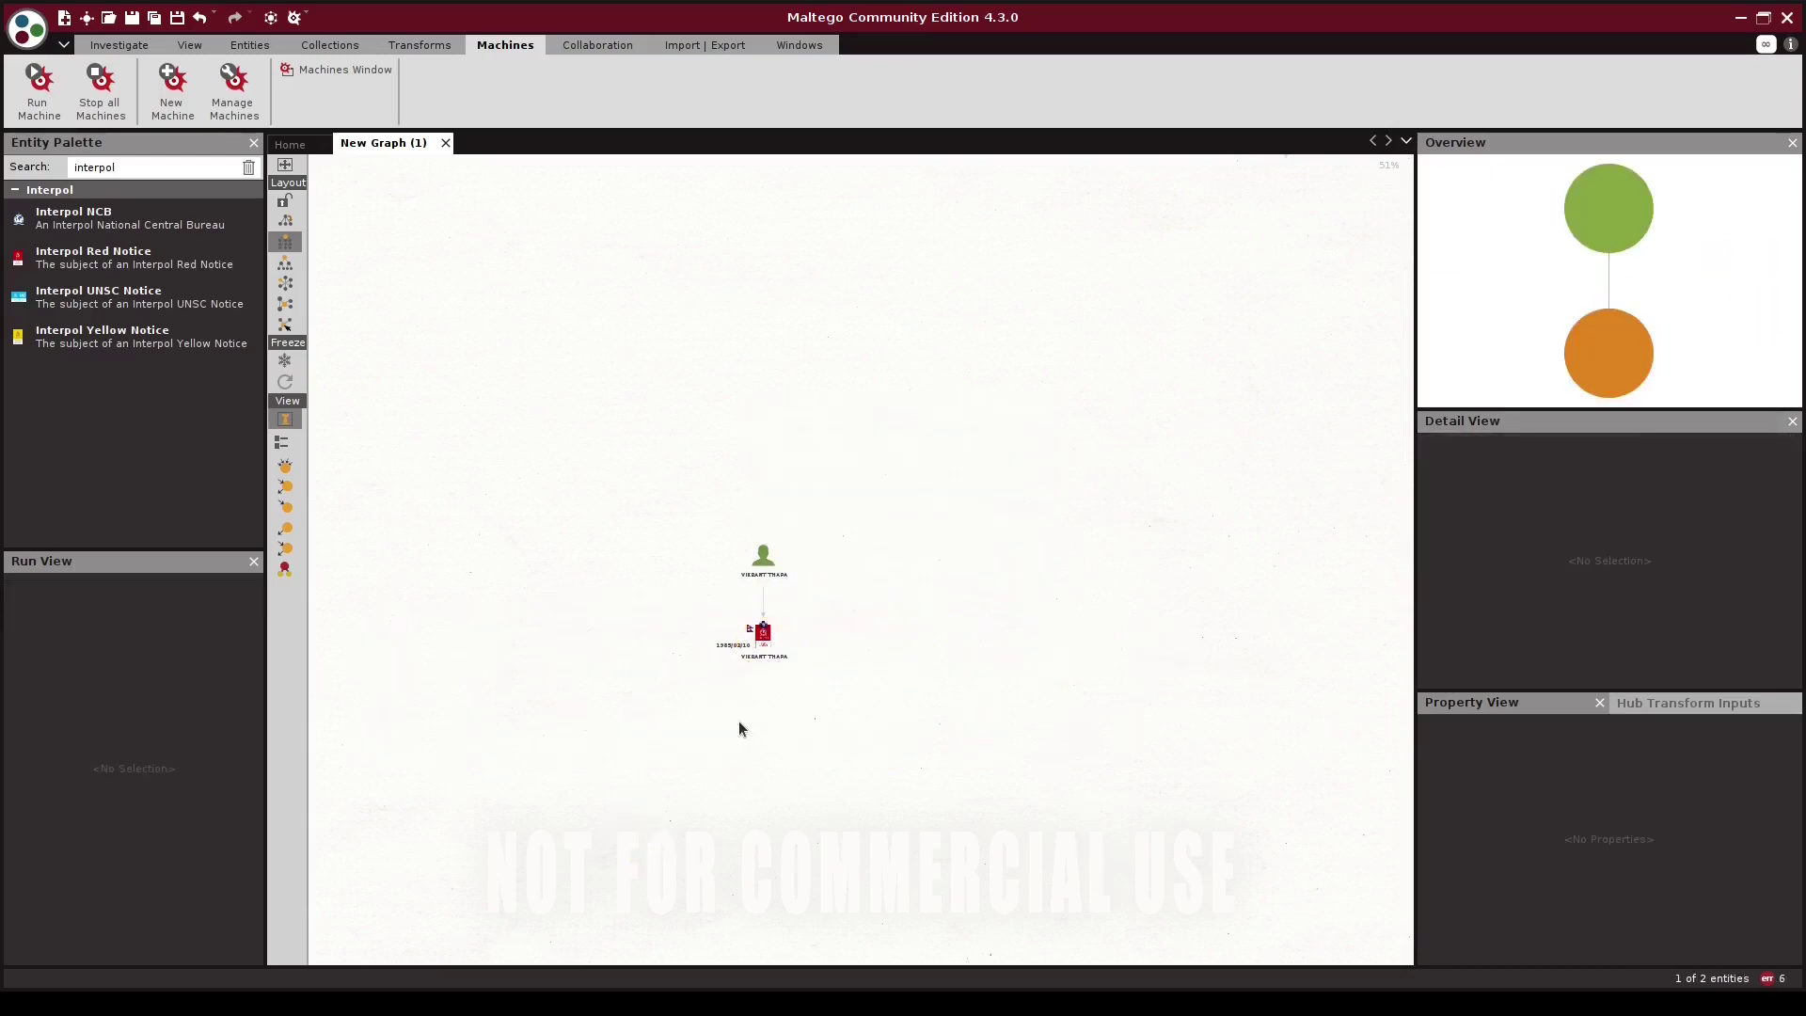
Create machine 'Basic Person Recon' with an author and description 'Run basic recon on a POI'
click(171, 92)
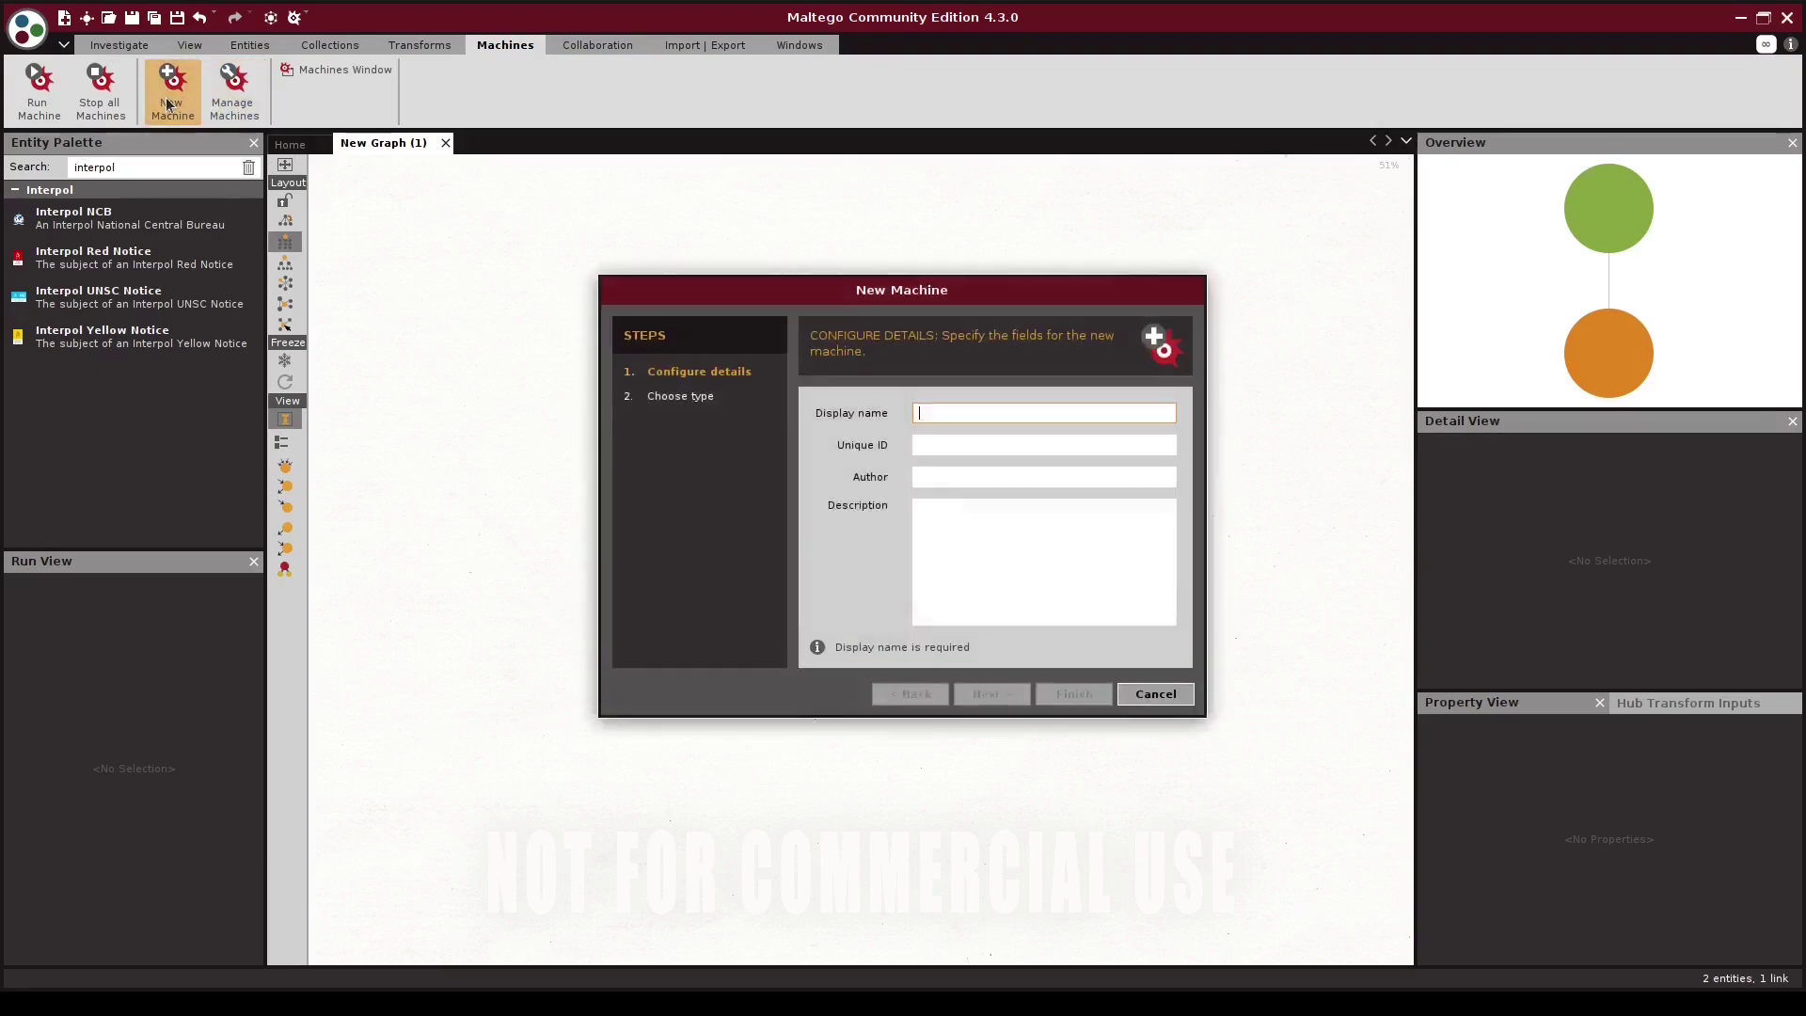
text(Basic Person Recon)
key(Tab)
text(osintdojo.BasicPersonRecon)
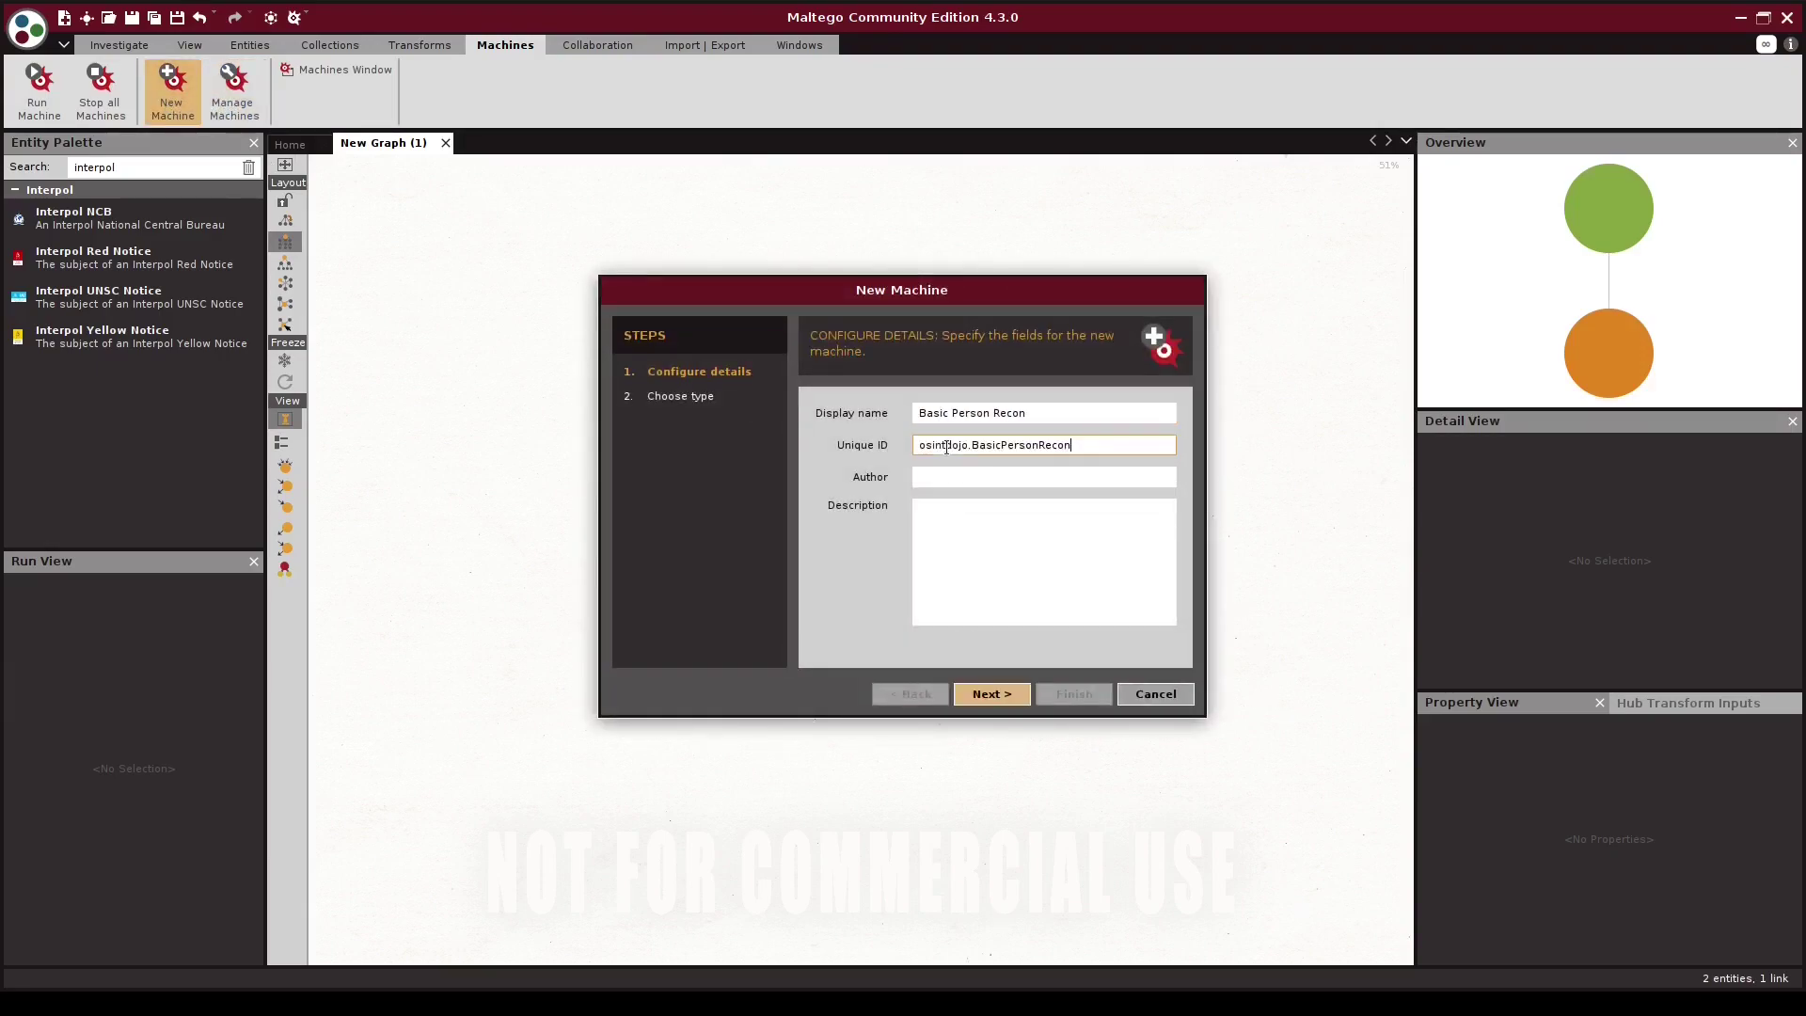
click(945, 476)
text(OSINTDojo)
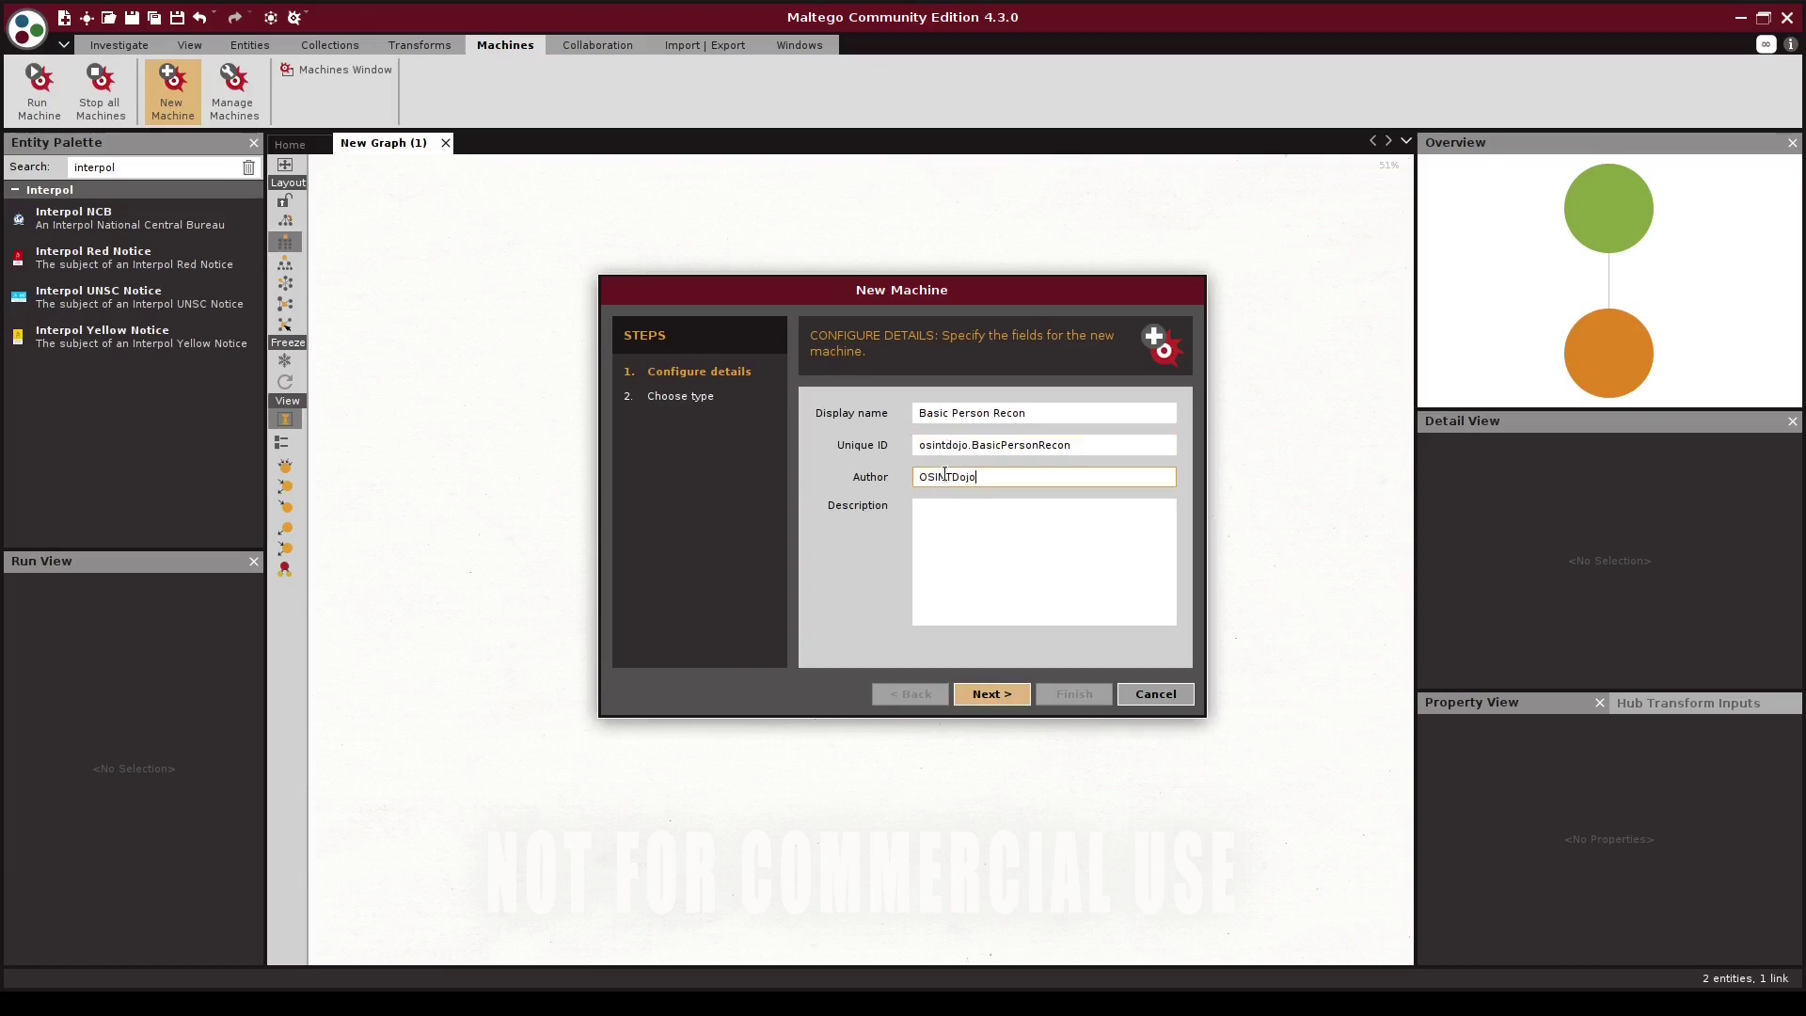
click(1025, 575)
text(Run basi)
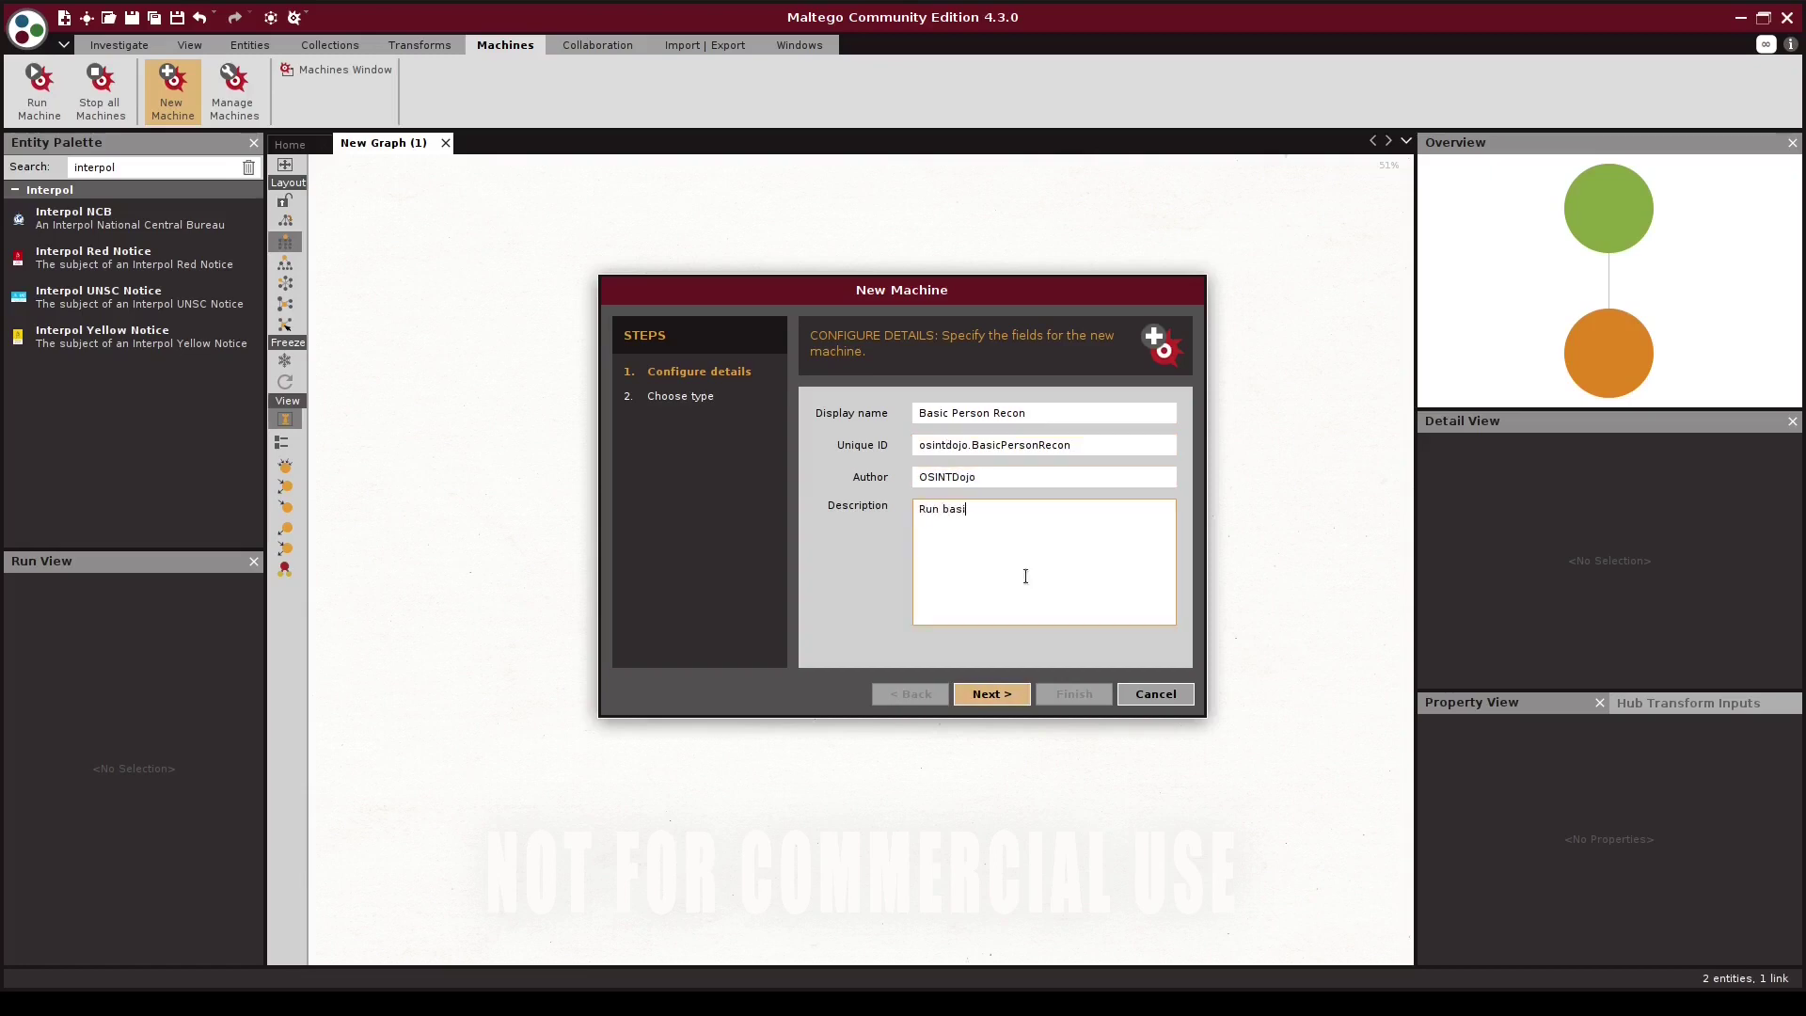
text(c recon on a POI)
click(988, 695)
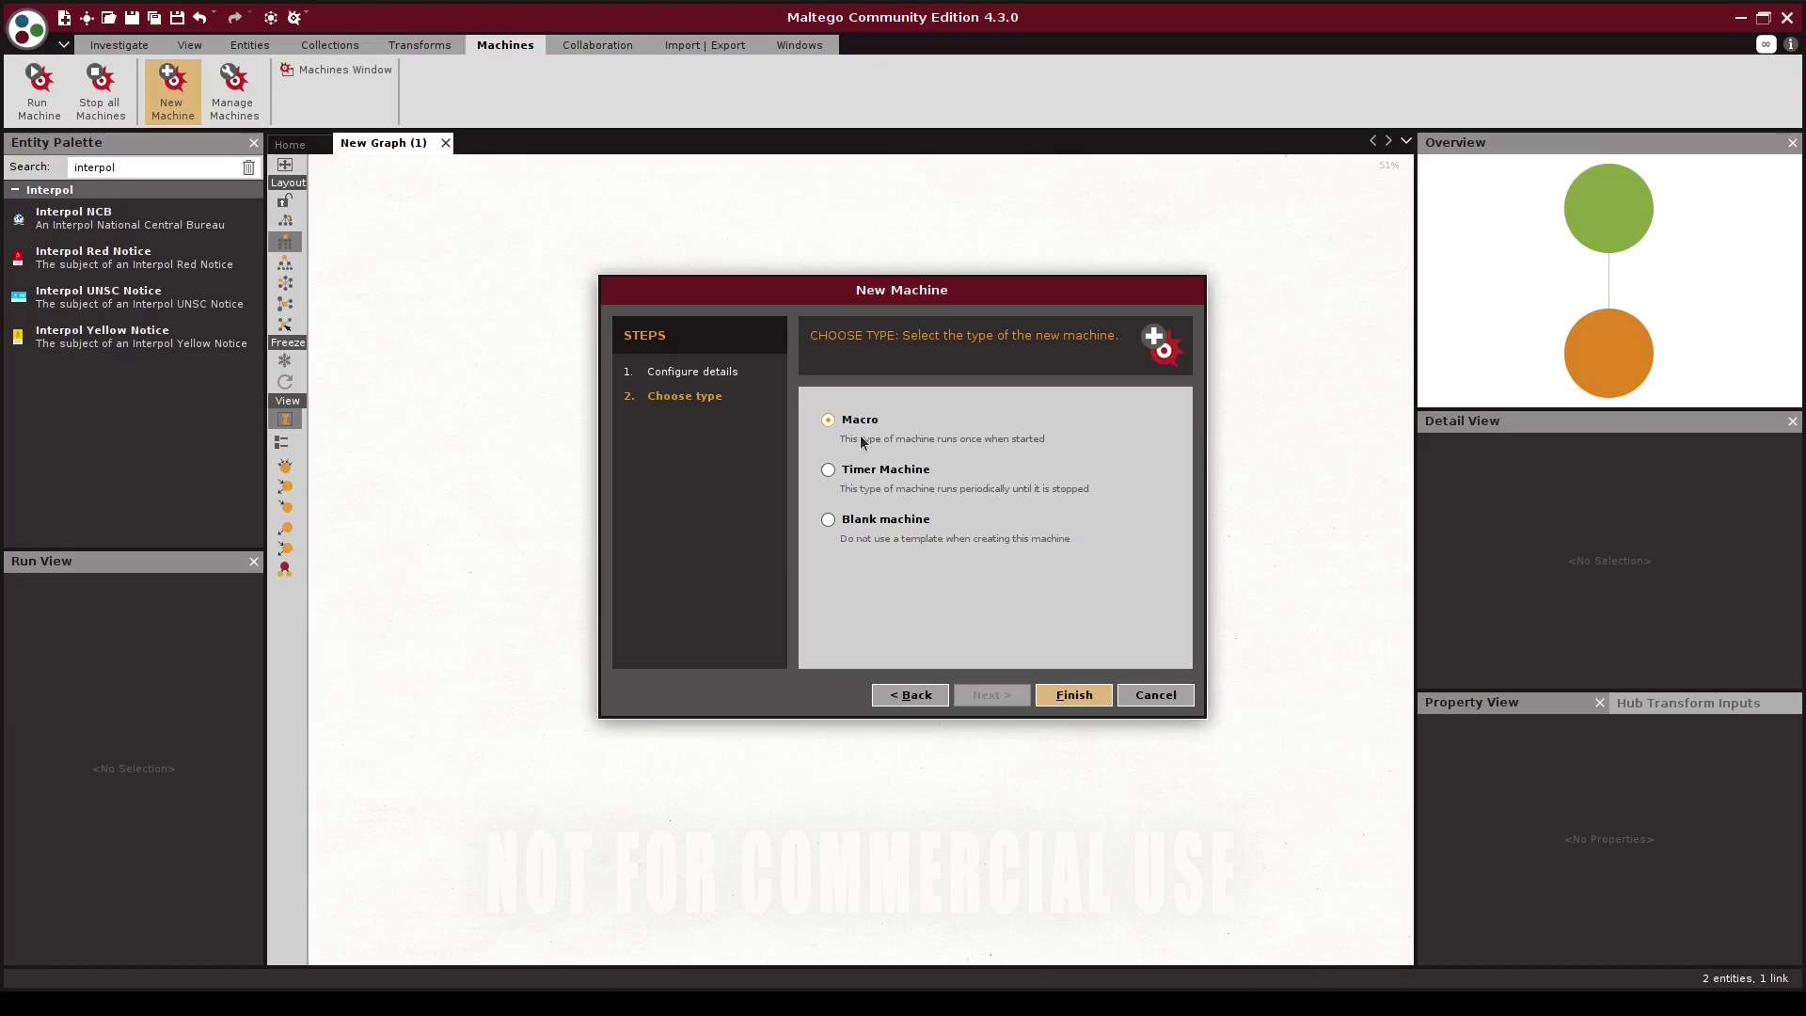
Keep Macro as the machine type and finish the wizard
click(1061, 697)
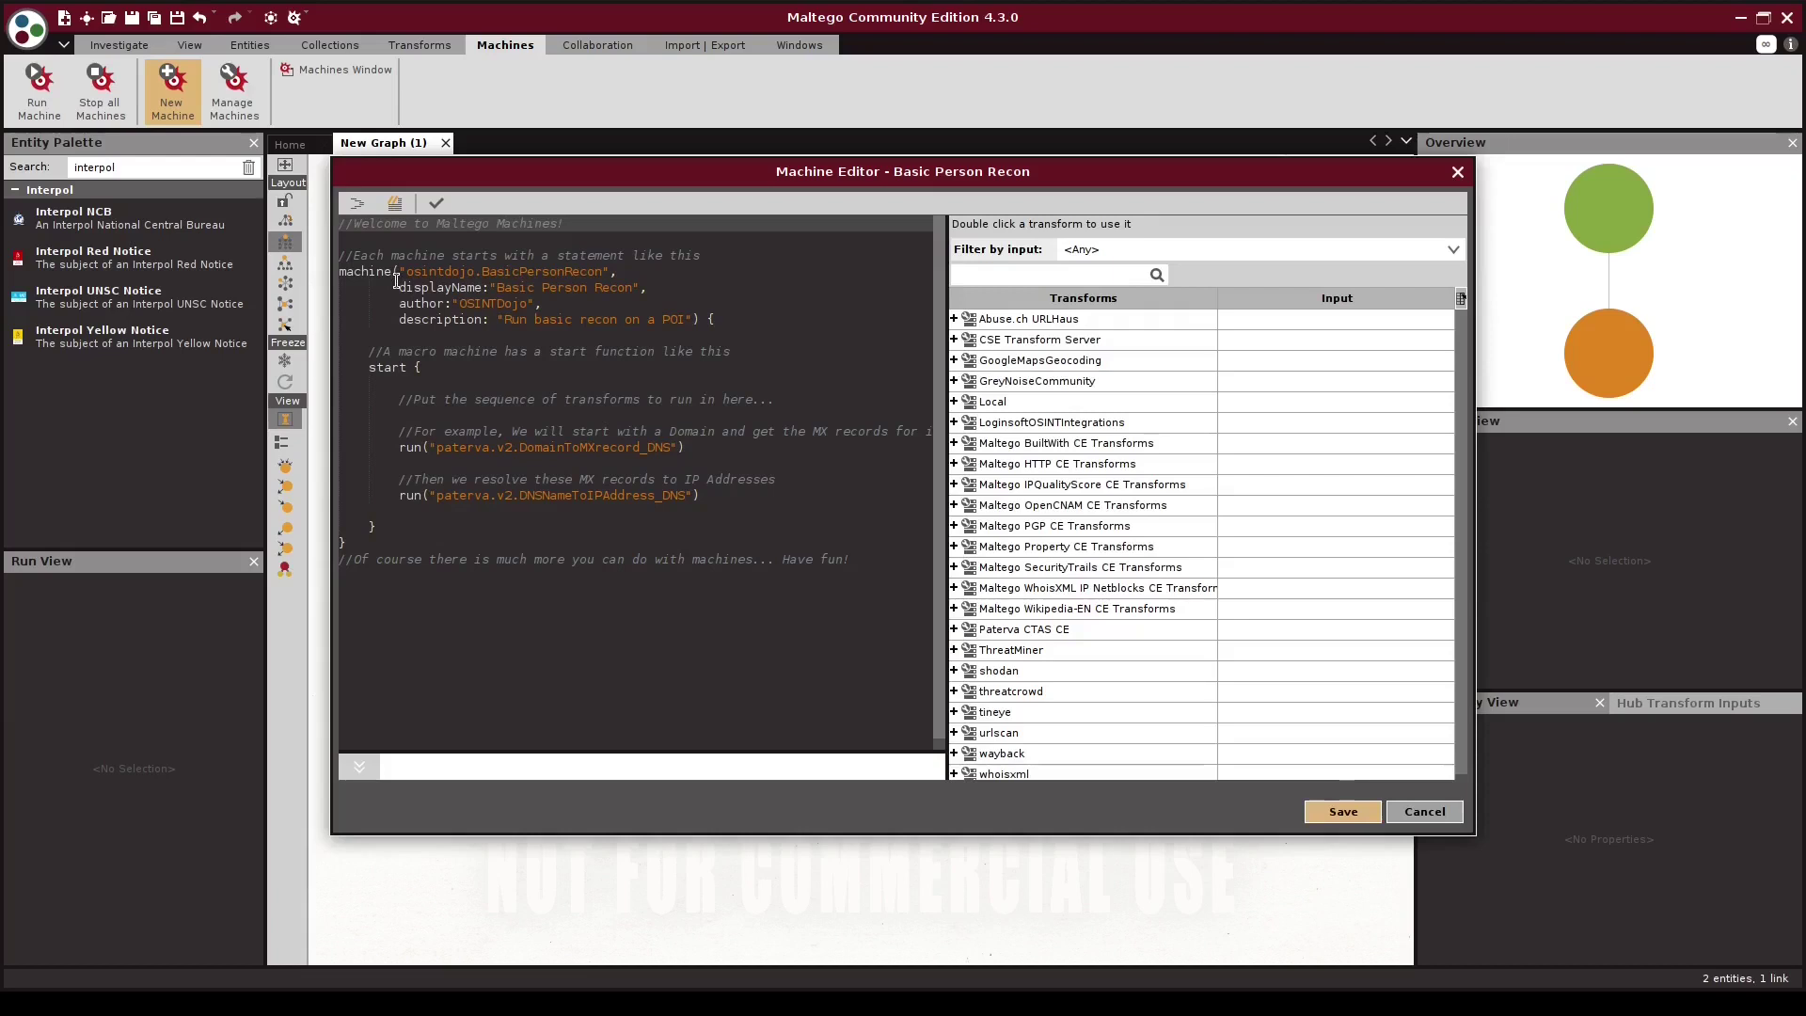
Change the description to 'Run basic recon on a Person of Interest' and delete the example run lines
click(685, 320)
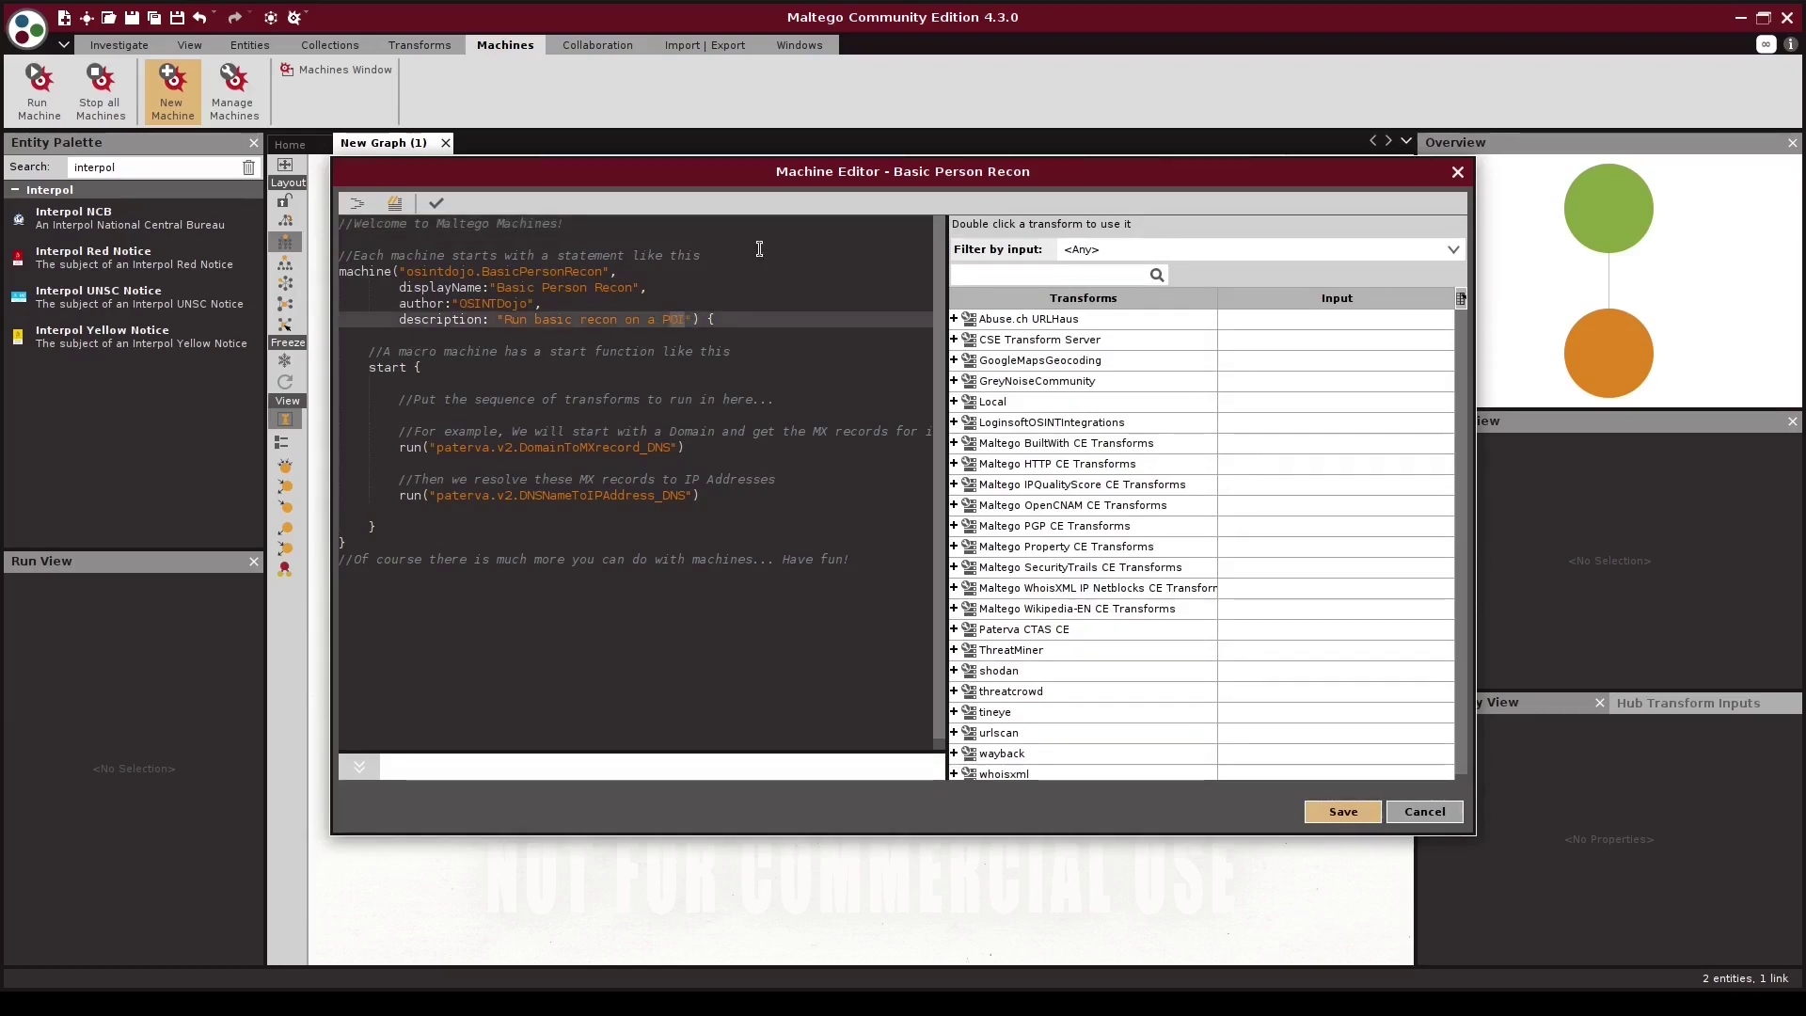
key(BackSpace)
key(BackSpace)
text(erson of Interest)
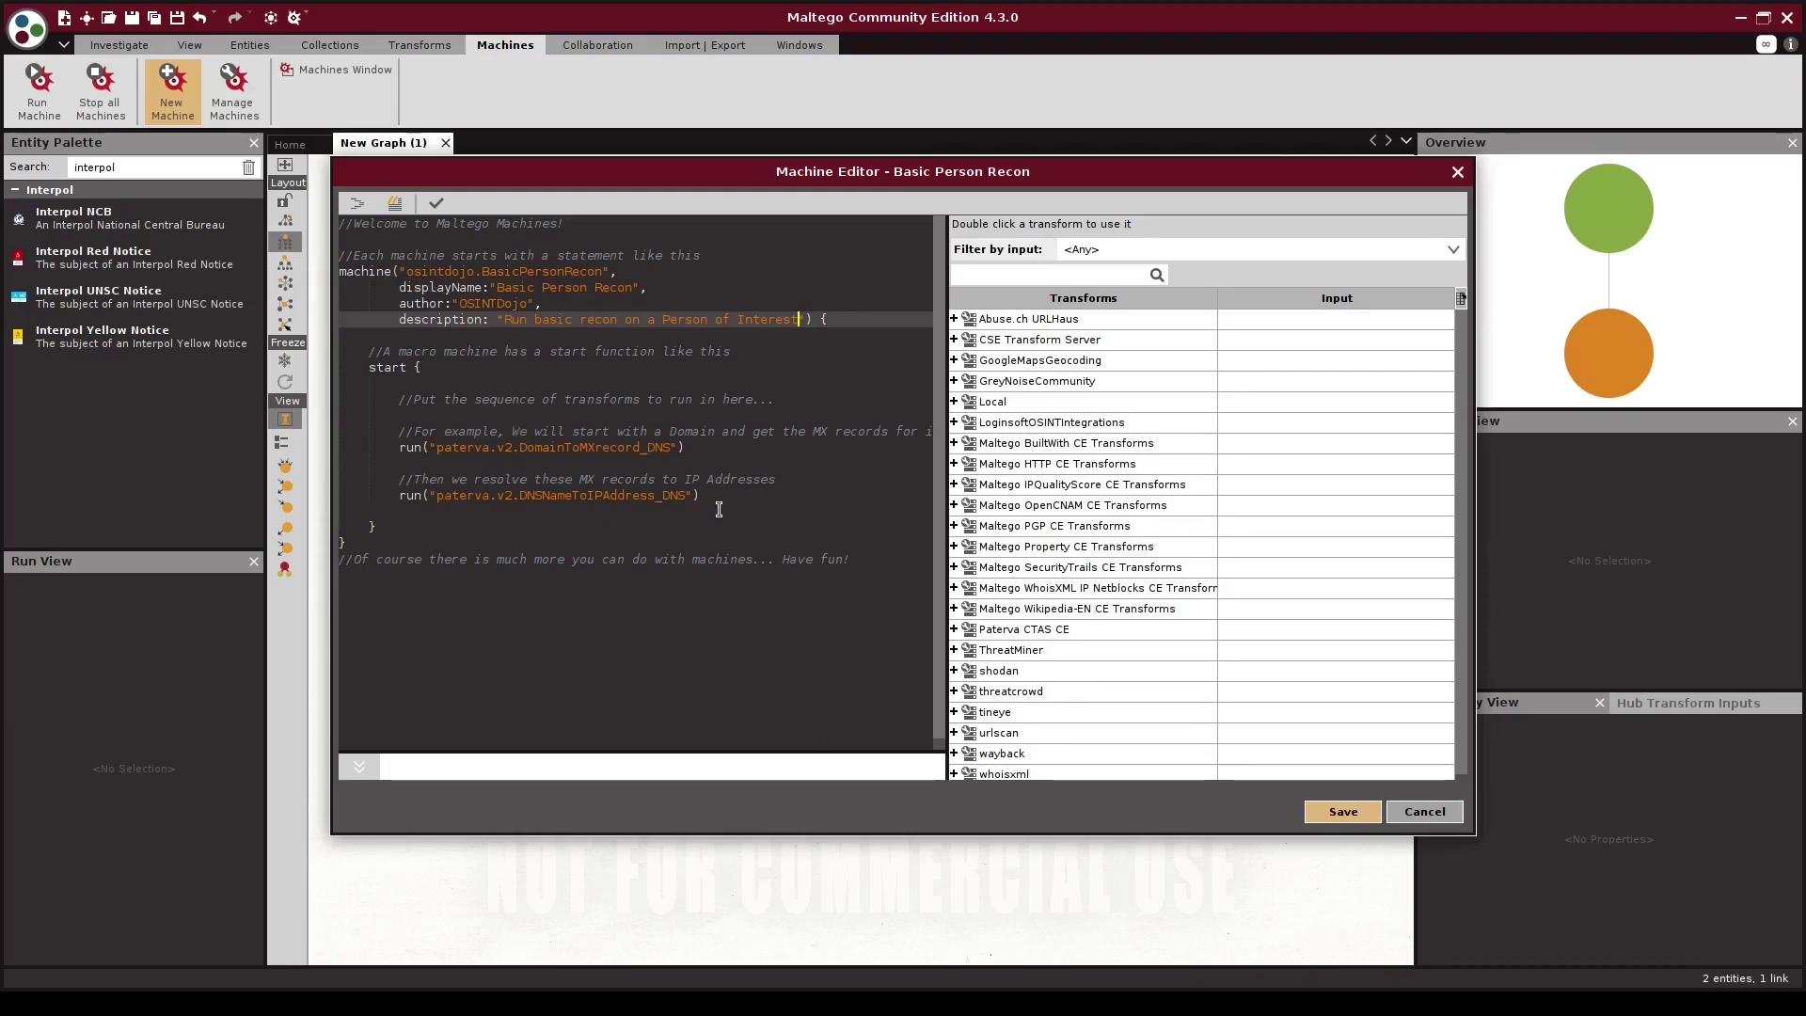
drag(719, 509, 330, 429)
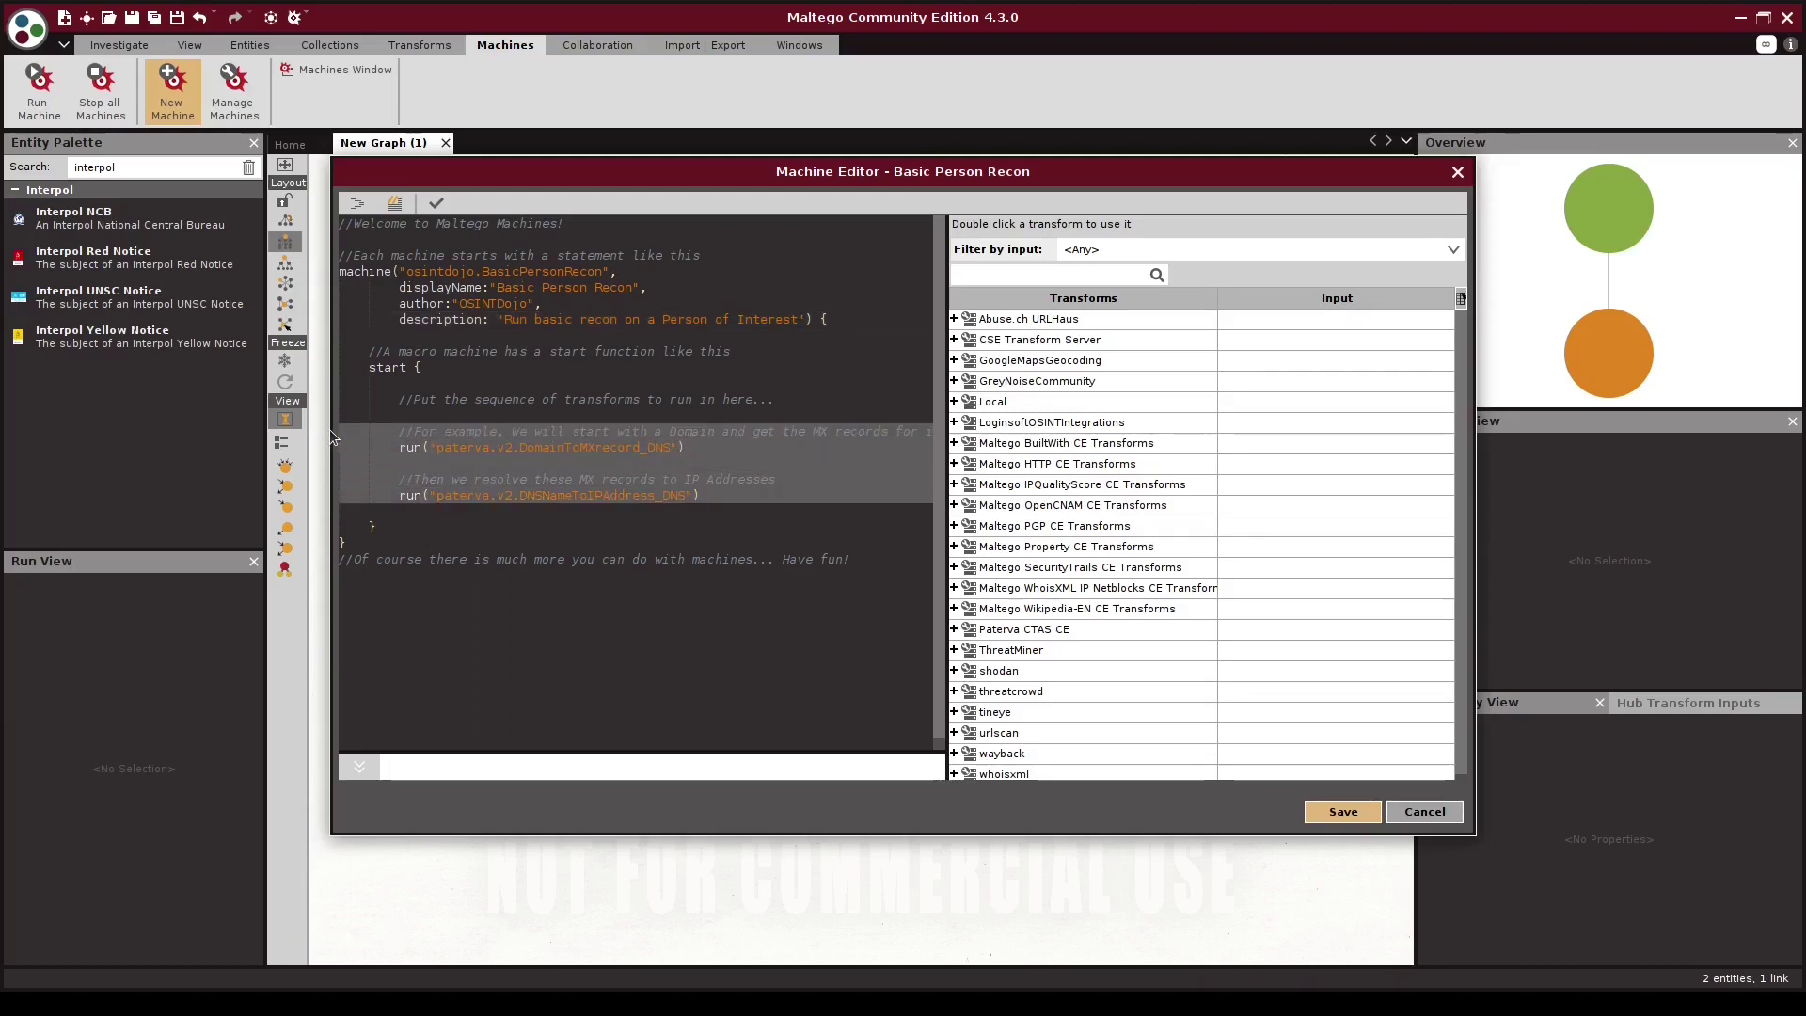
key(Delete)
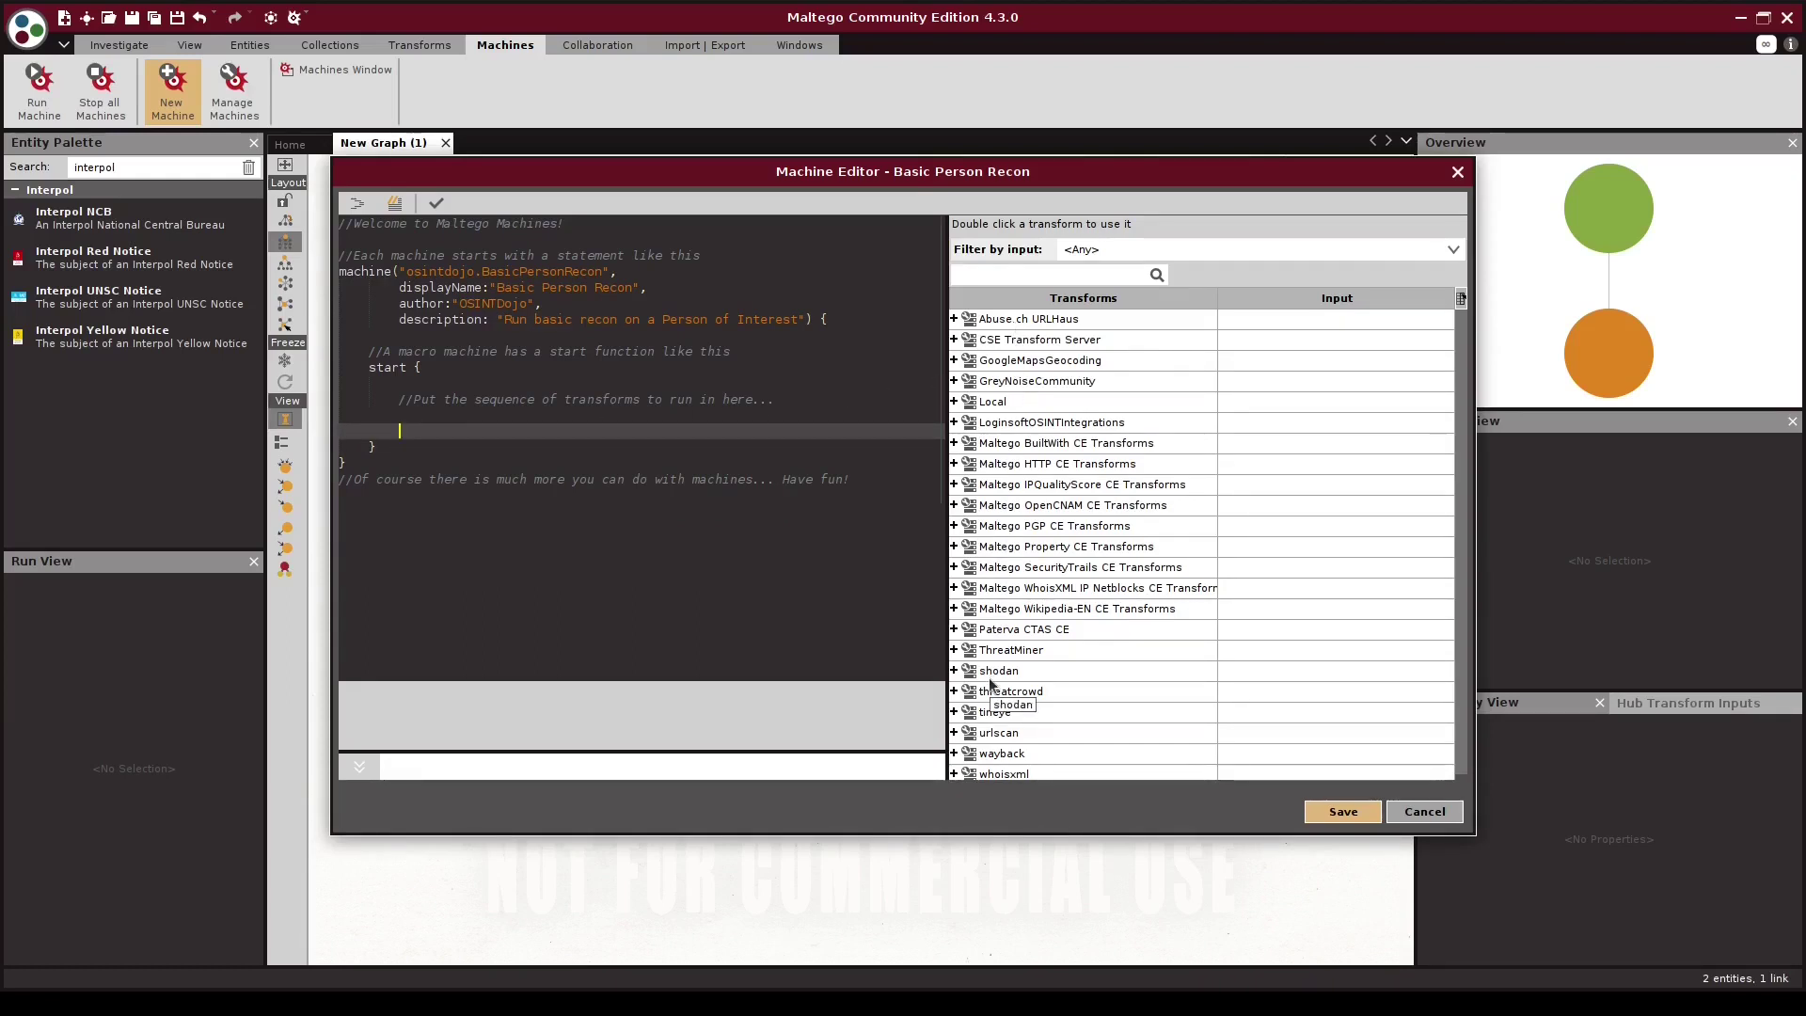
Add To Facebook profiles, To Alias and To Instagram profiles from CSE Transform Server to the start block
click(954, 341)
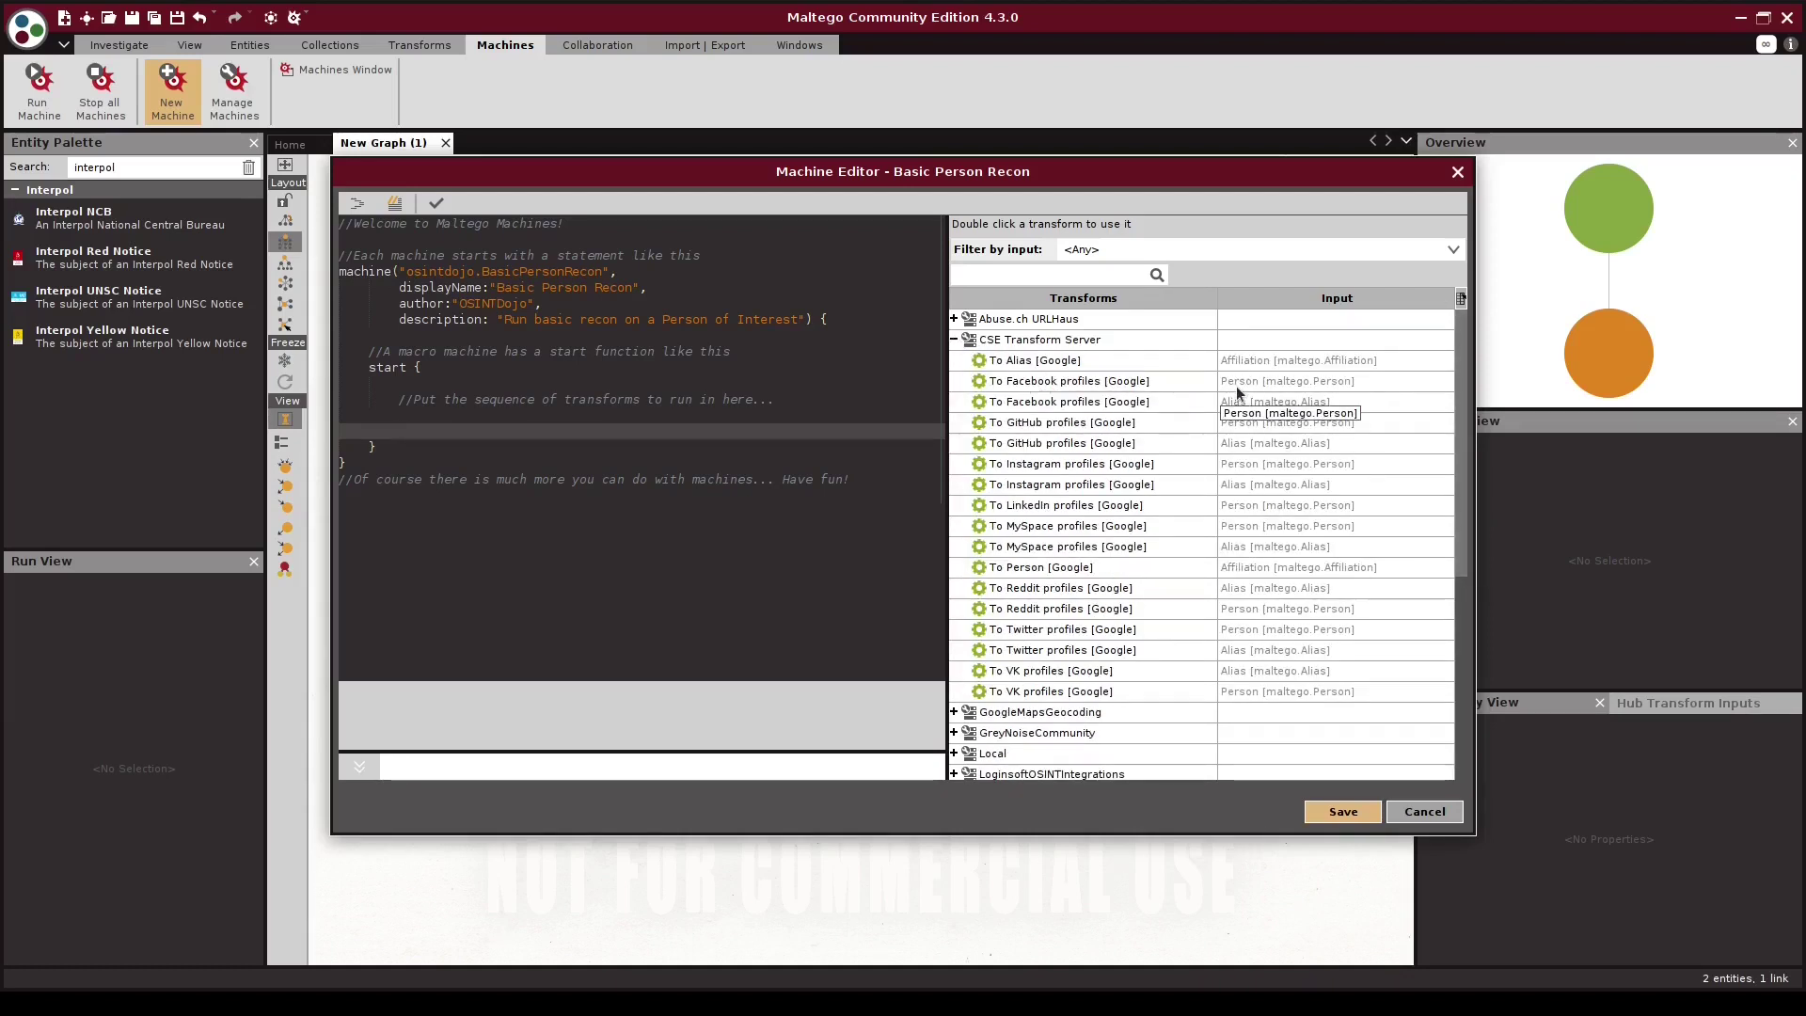
double_click(1140, 387)
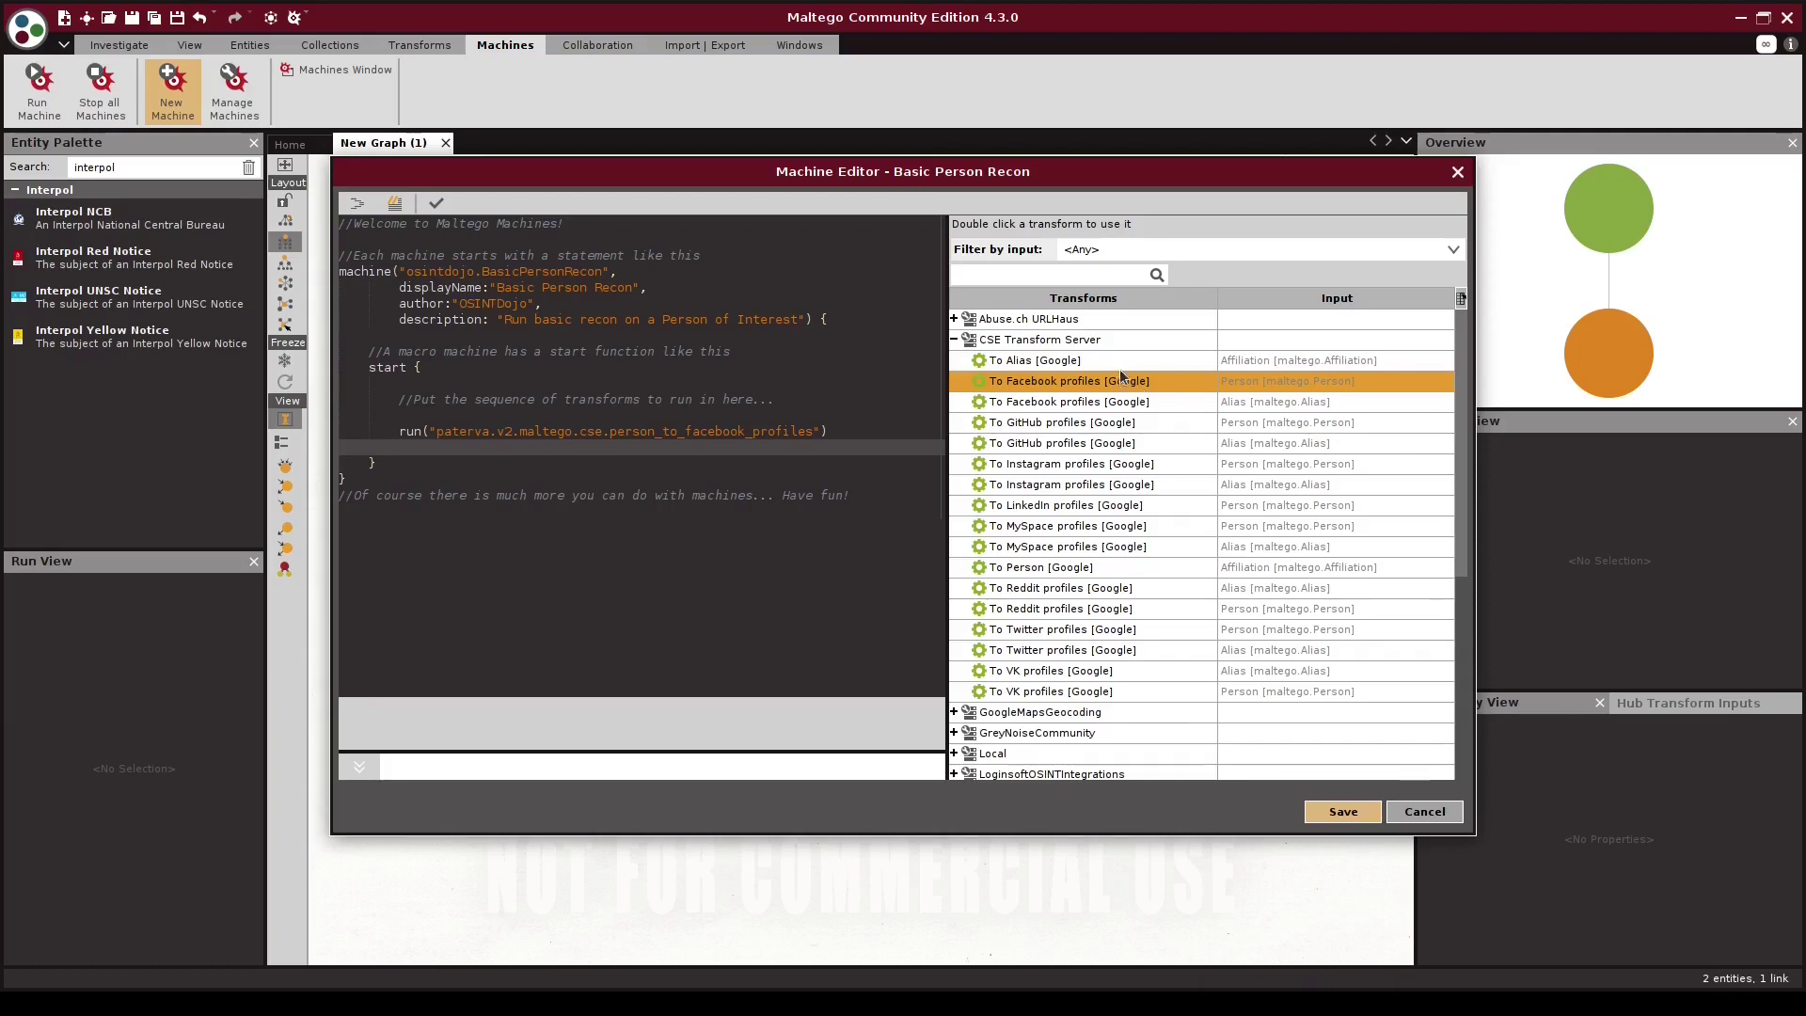
double_click(1061, 361)
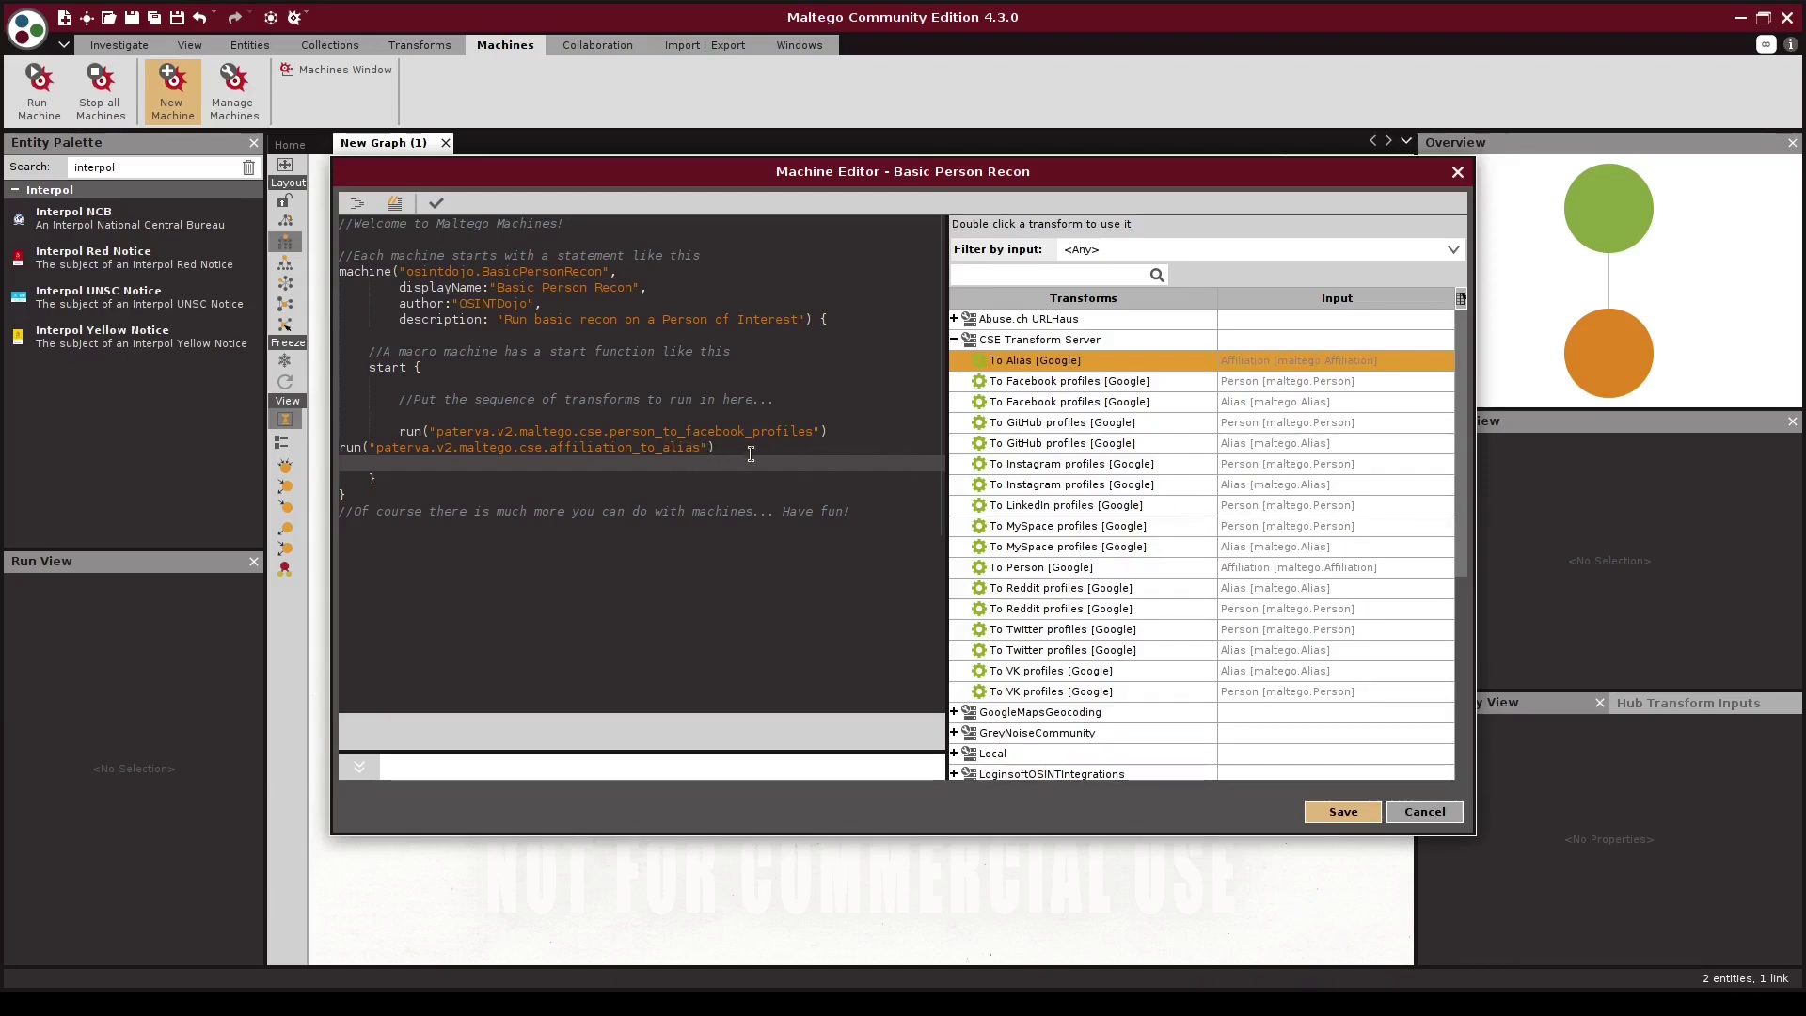
double_click(1091, 486)
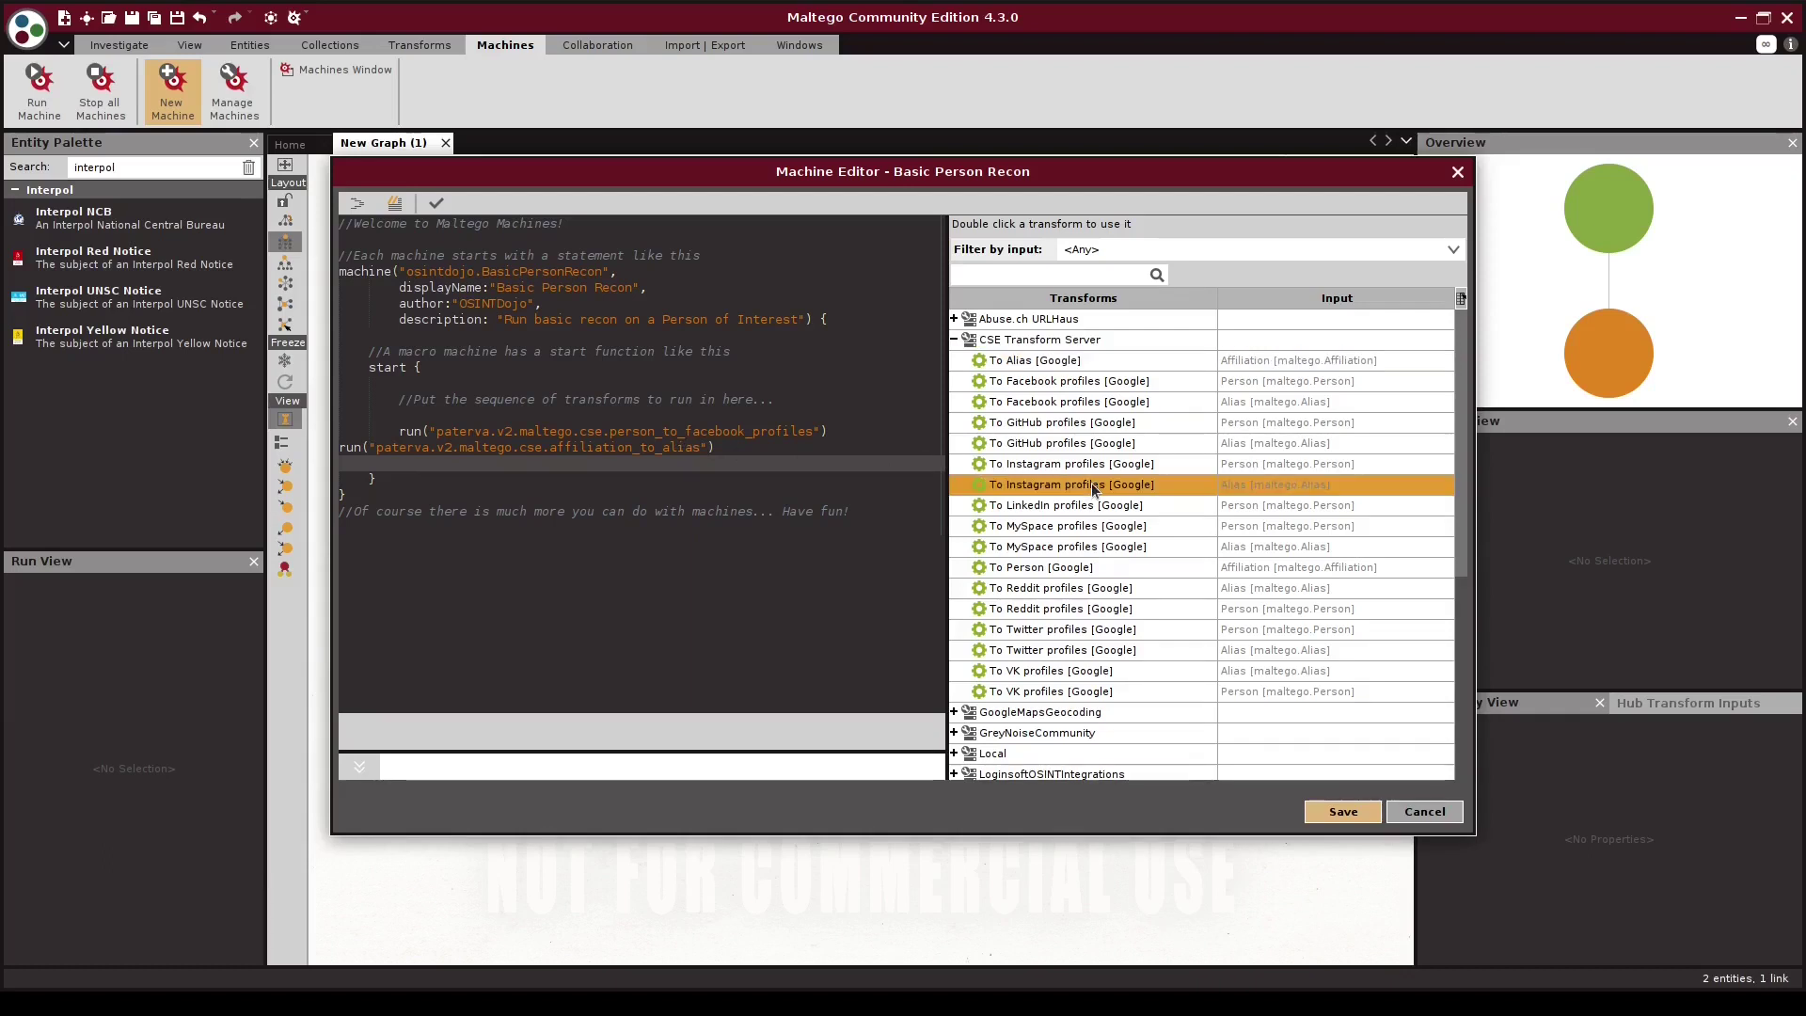
click(342, 448)
Indent the alias and Instagram run lines and add blank lines between the steps
key(Tab)
click(345, 464)
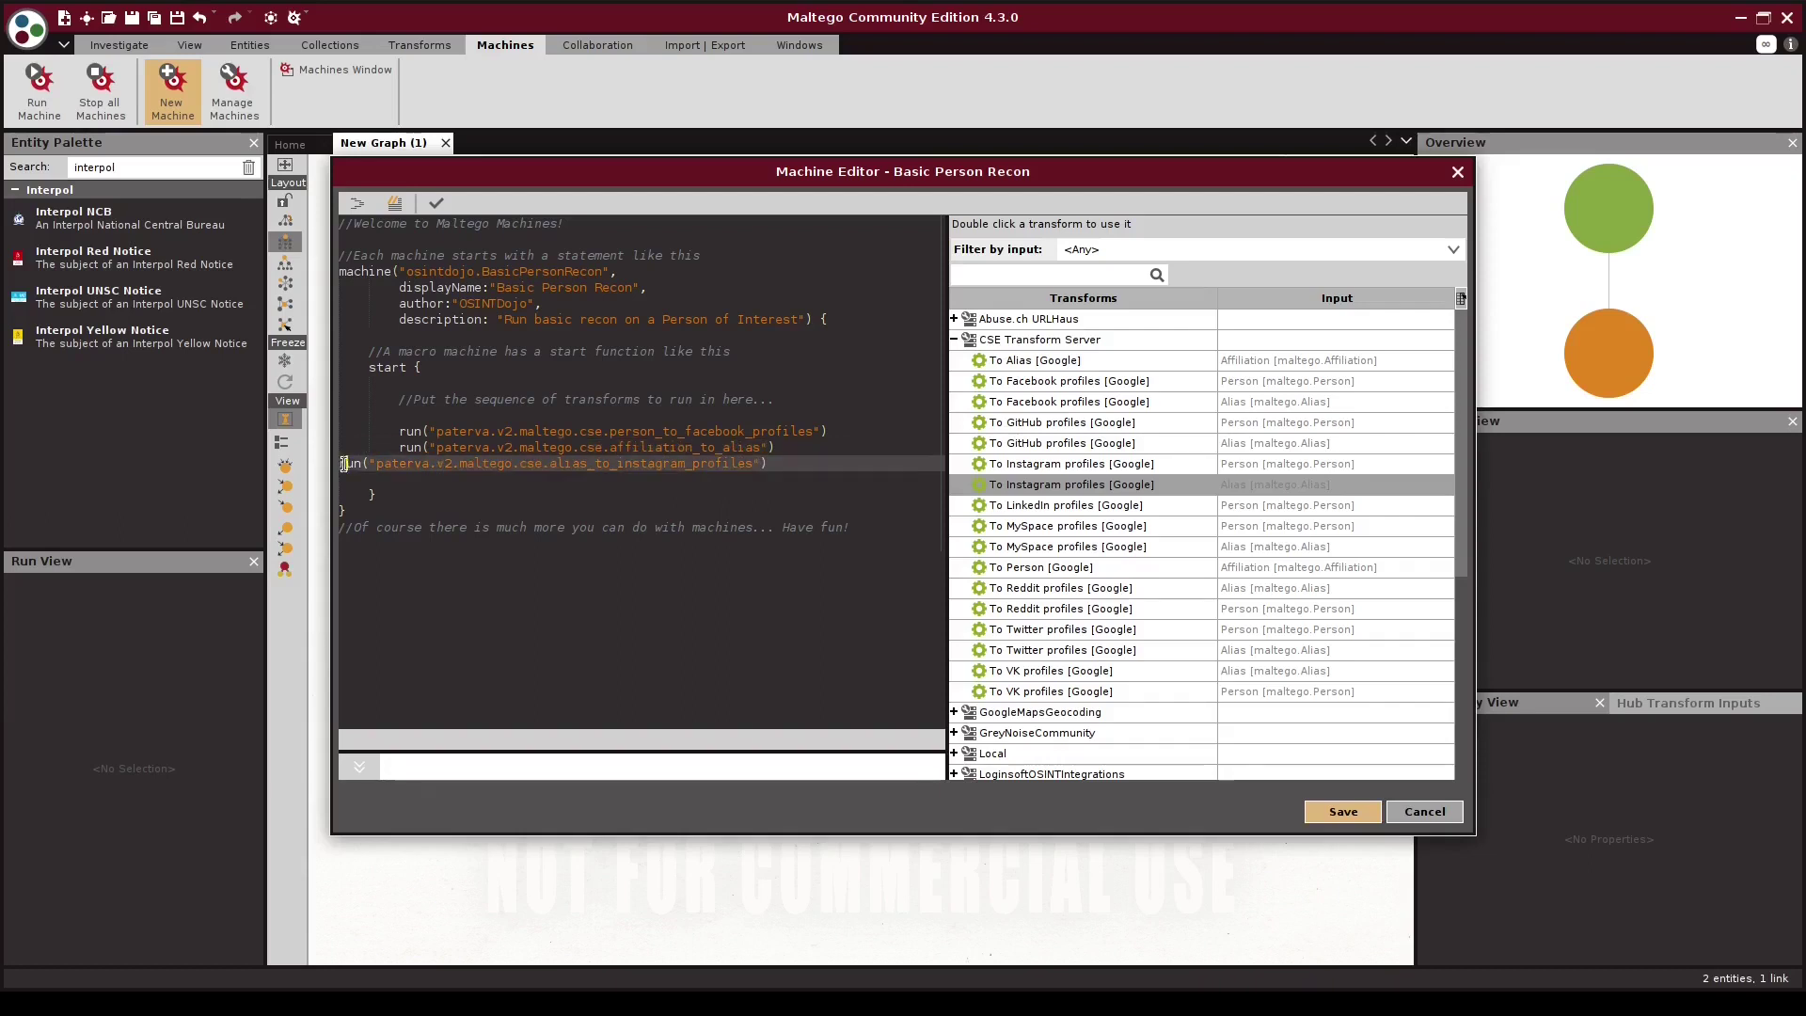
key(Tab)
click(855, 431)
key(Return)
key(Down)
key(End)
key(Return)
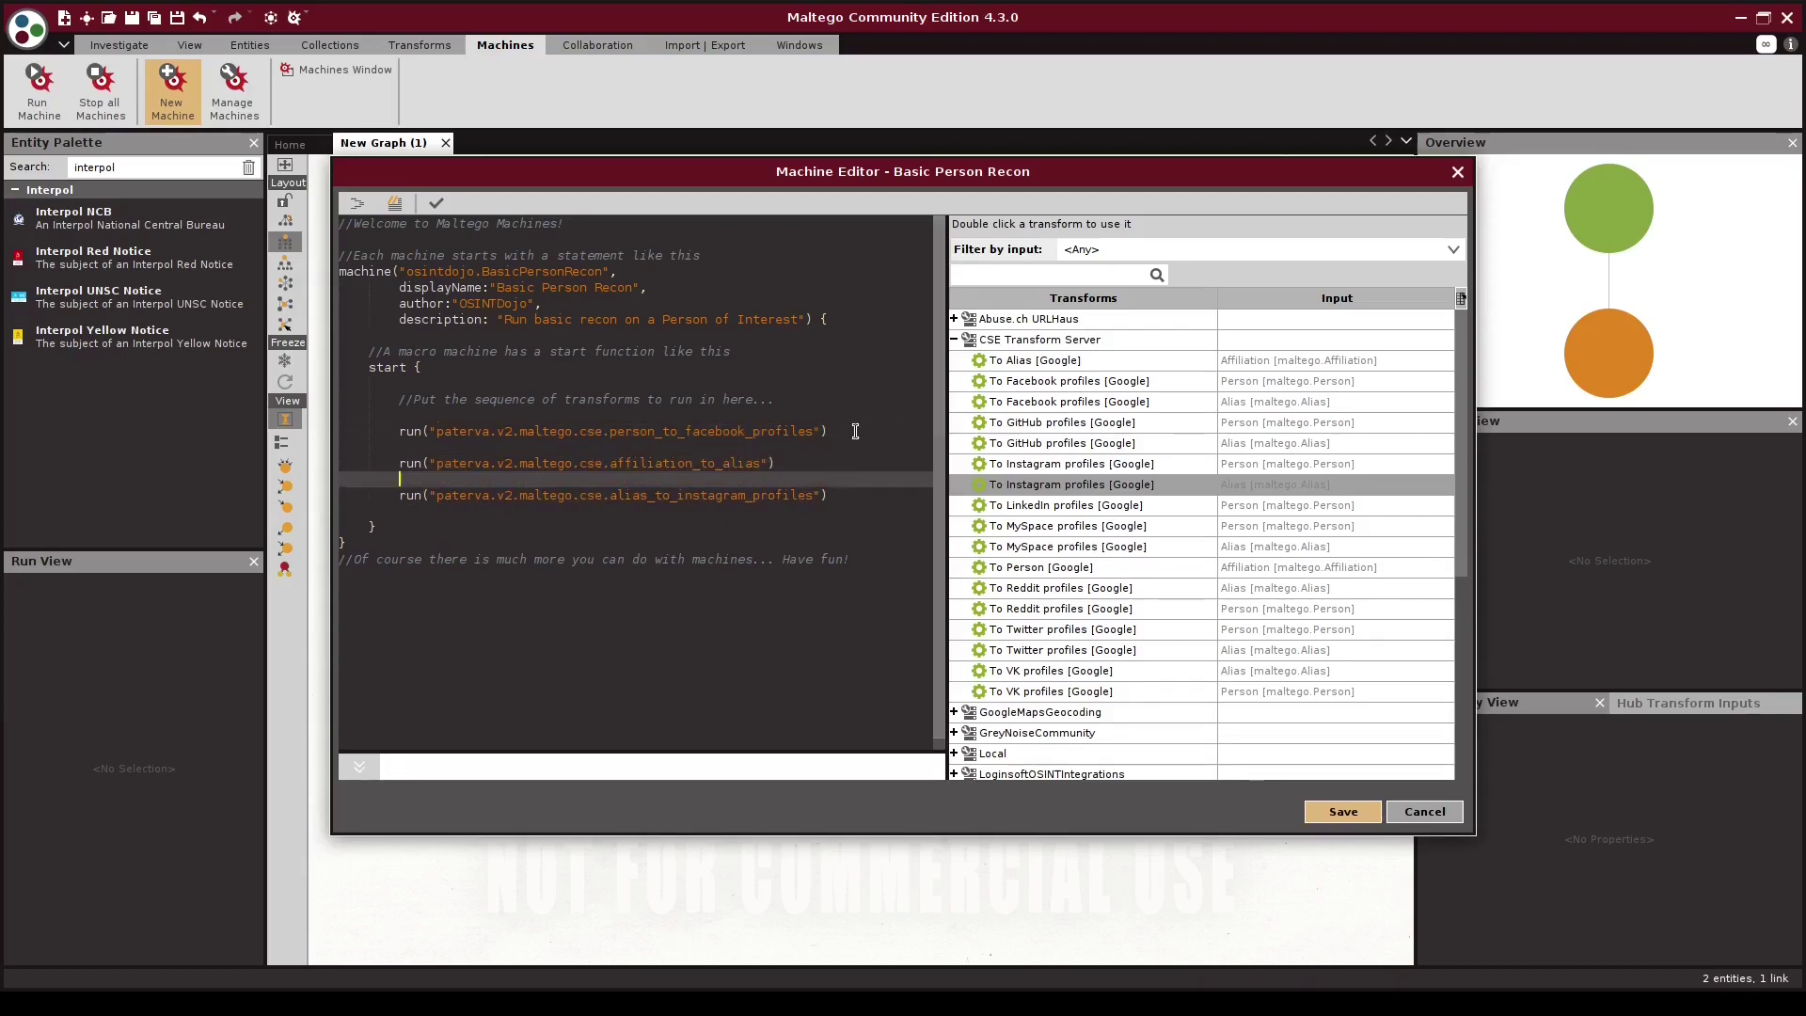
Add comments '//Locate Facebook profiles with target name' and '//Extract Facebook username from Facebook accounts'
click(856, 414)
key(Return)
text(//Locate Facebook p)
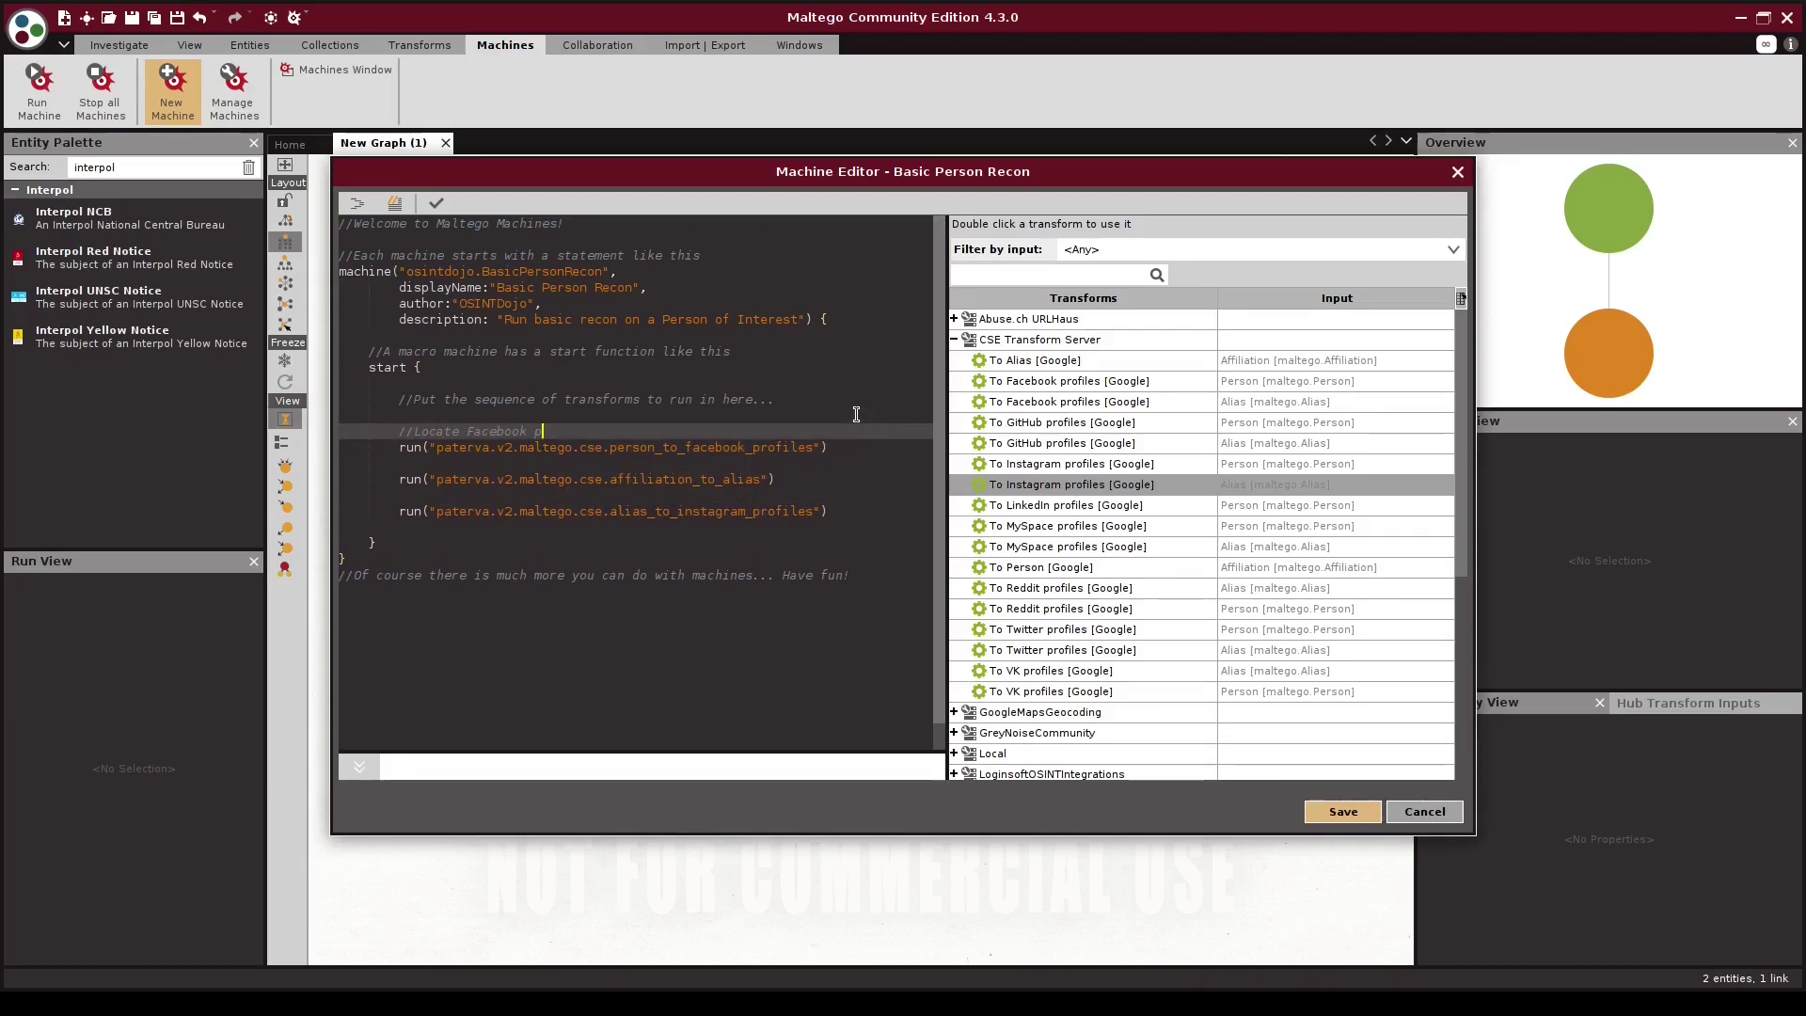
text(rofiles with target name)
click(822, 459)
key(Return)
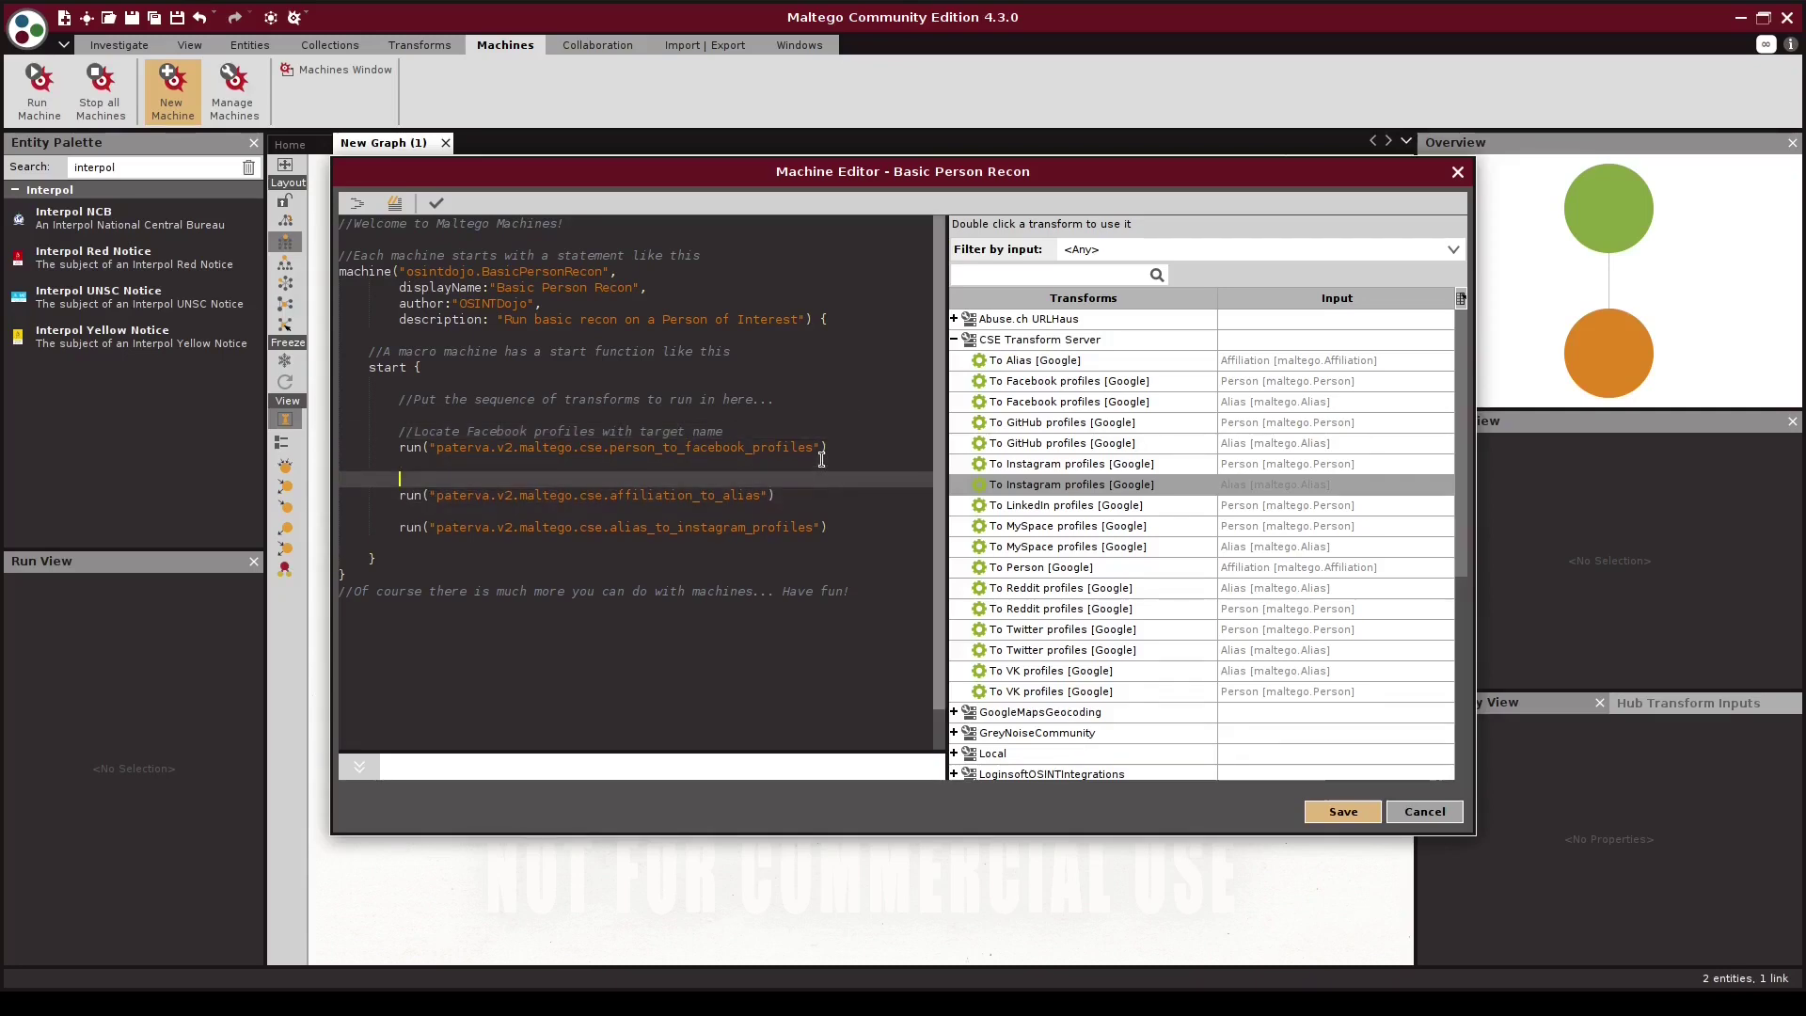
text(//Extract Facebook username from)
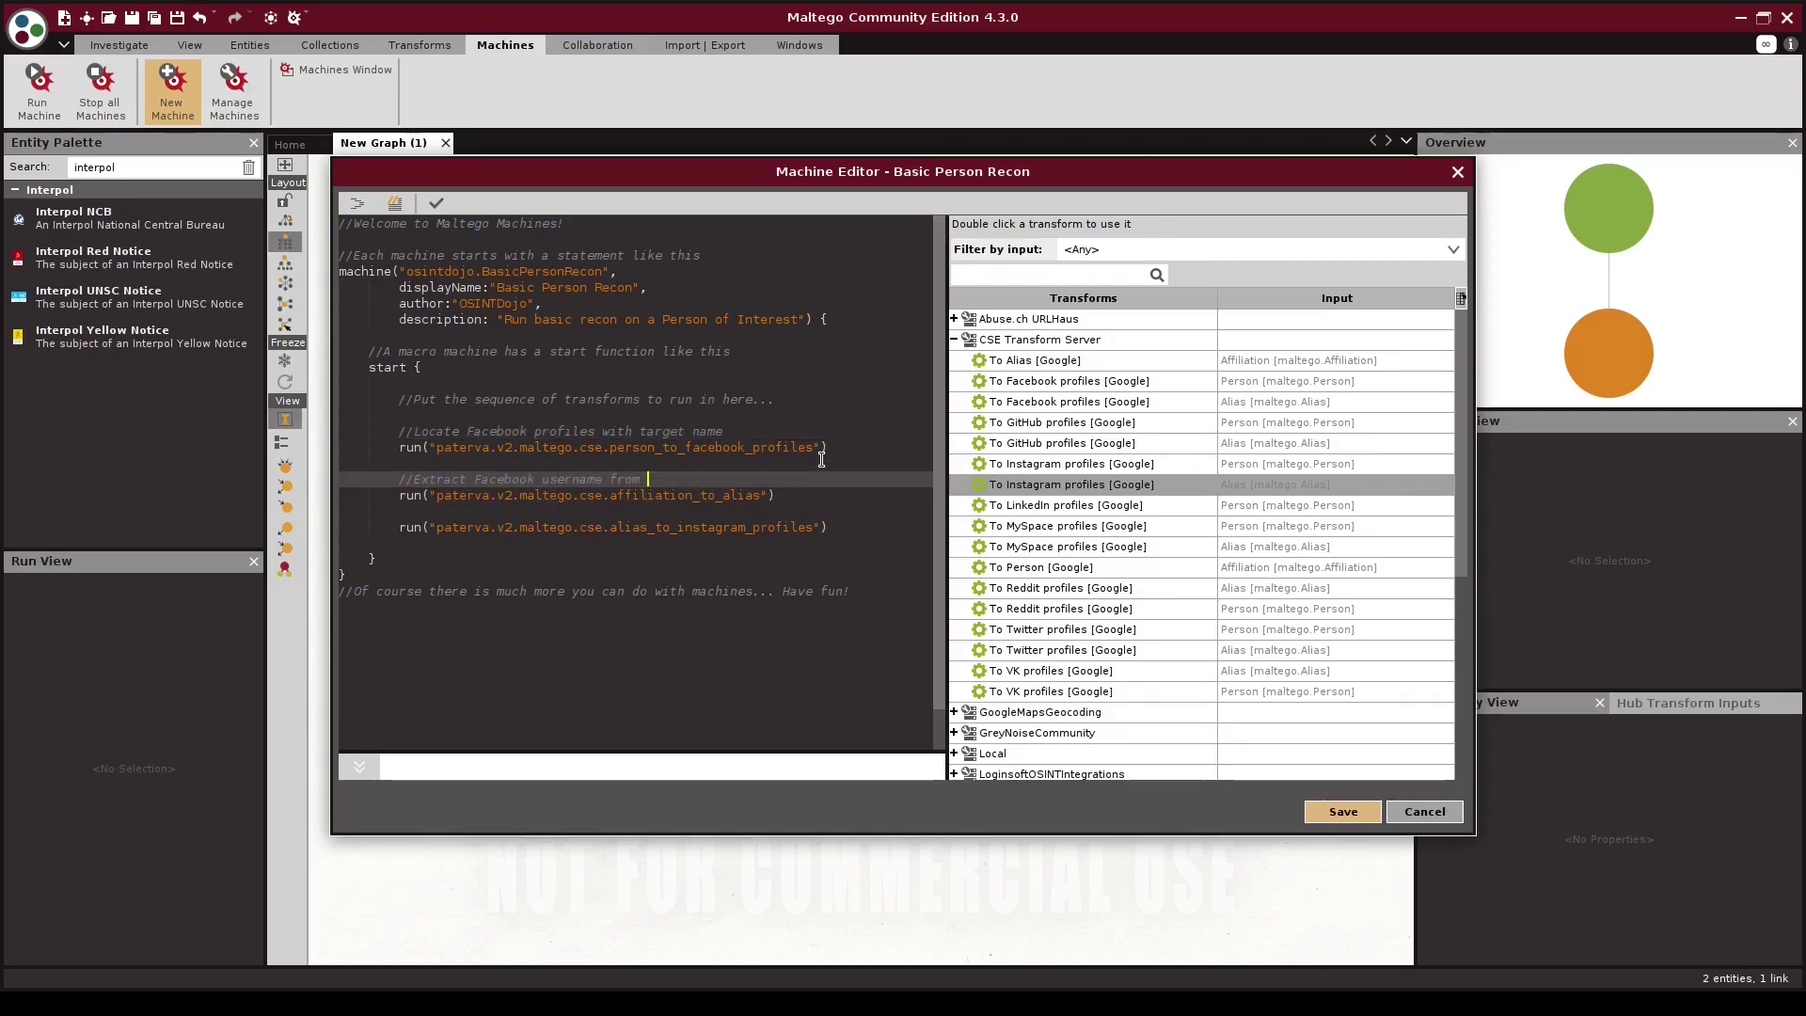
text( Facebook accounts)
Comment the Instagram step '//Locate Instragram accounts with same username as Facebook accounts' and save
click(811, 515)
key(Return)
text(//Loca)
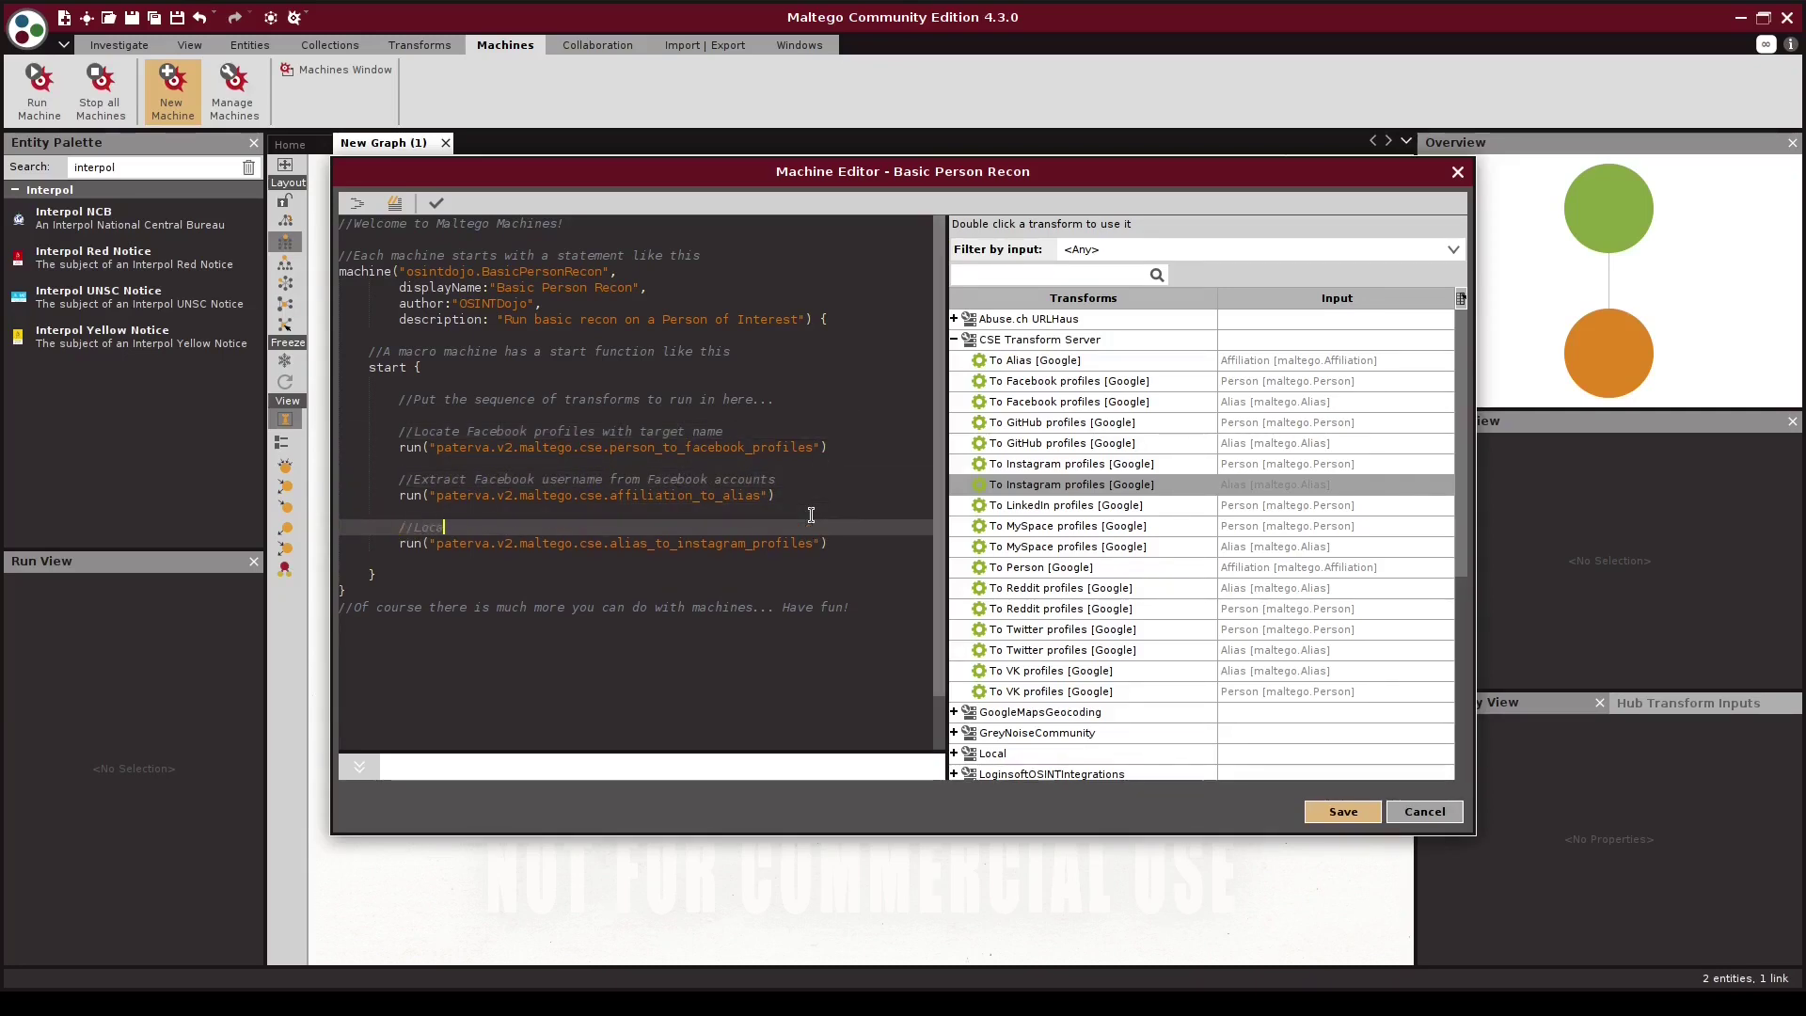
text(te Instragram accounts with same username as Facebook accounts)
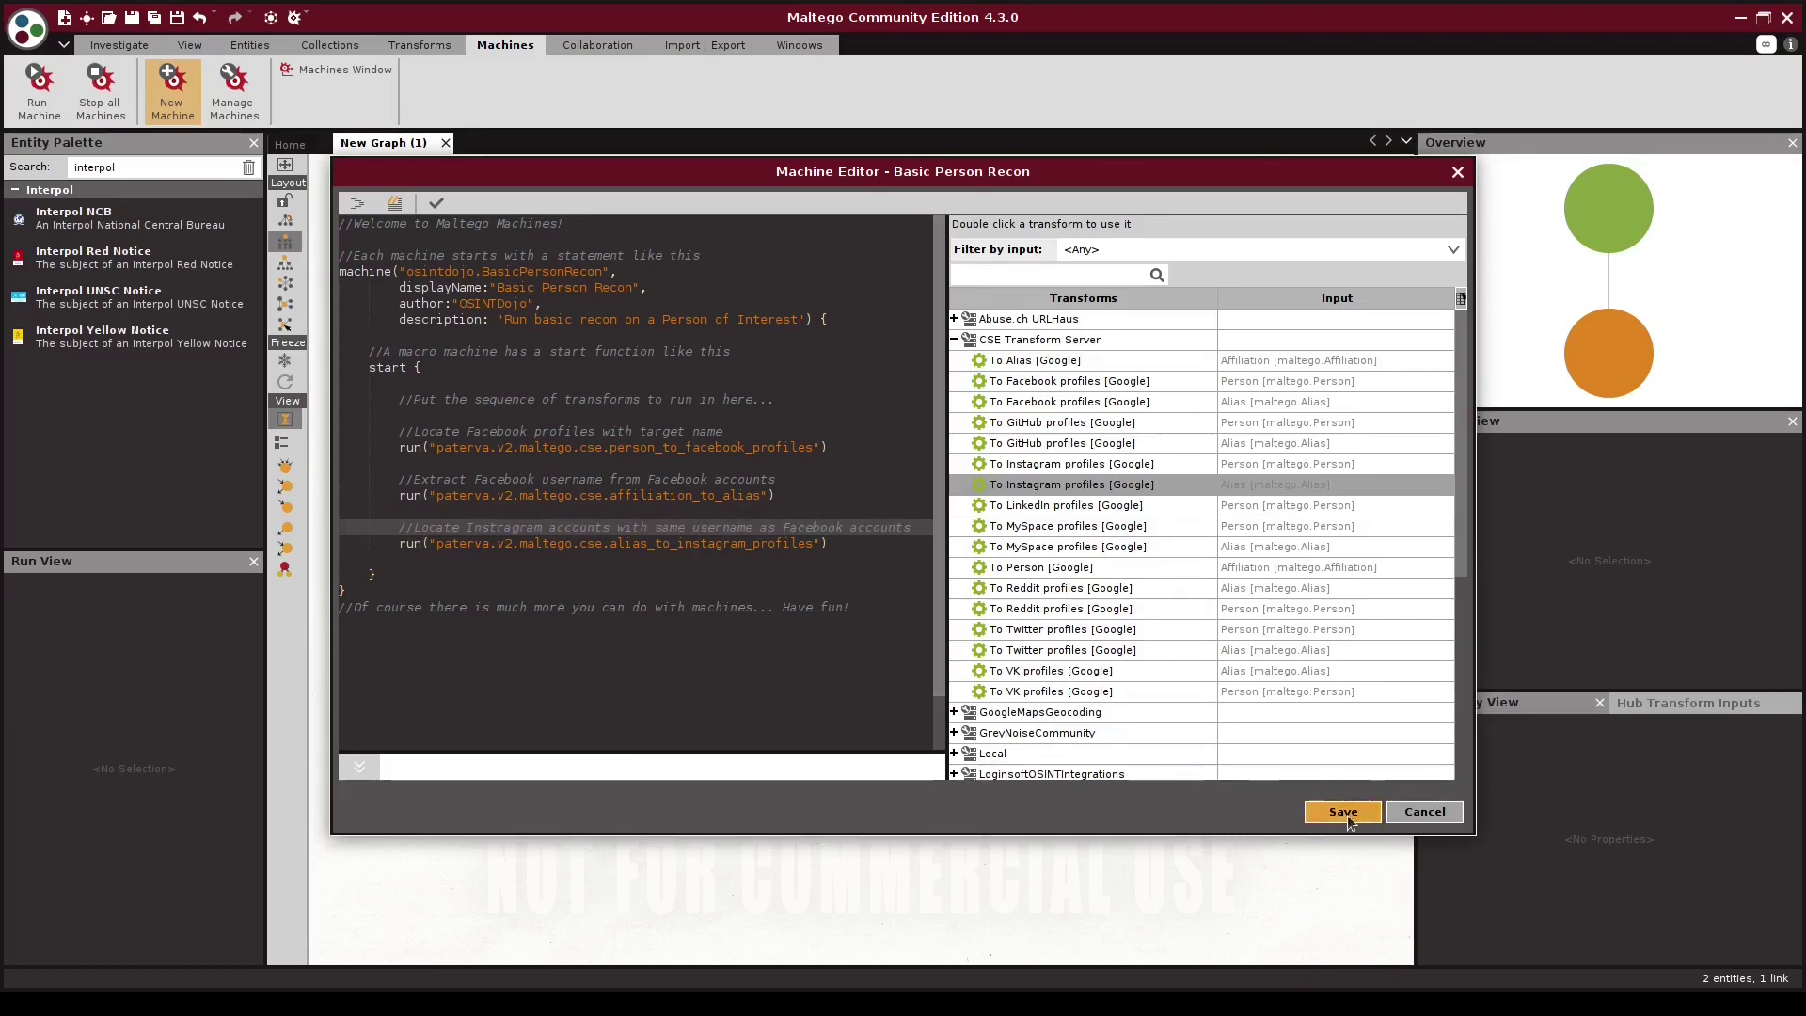
click(1344, 811)
Run the Basic Person Recon machine on the person entity
click(763, 558)
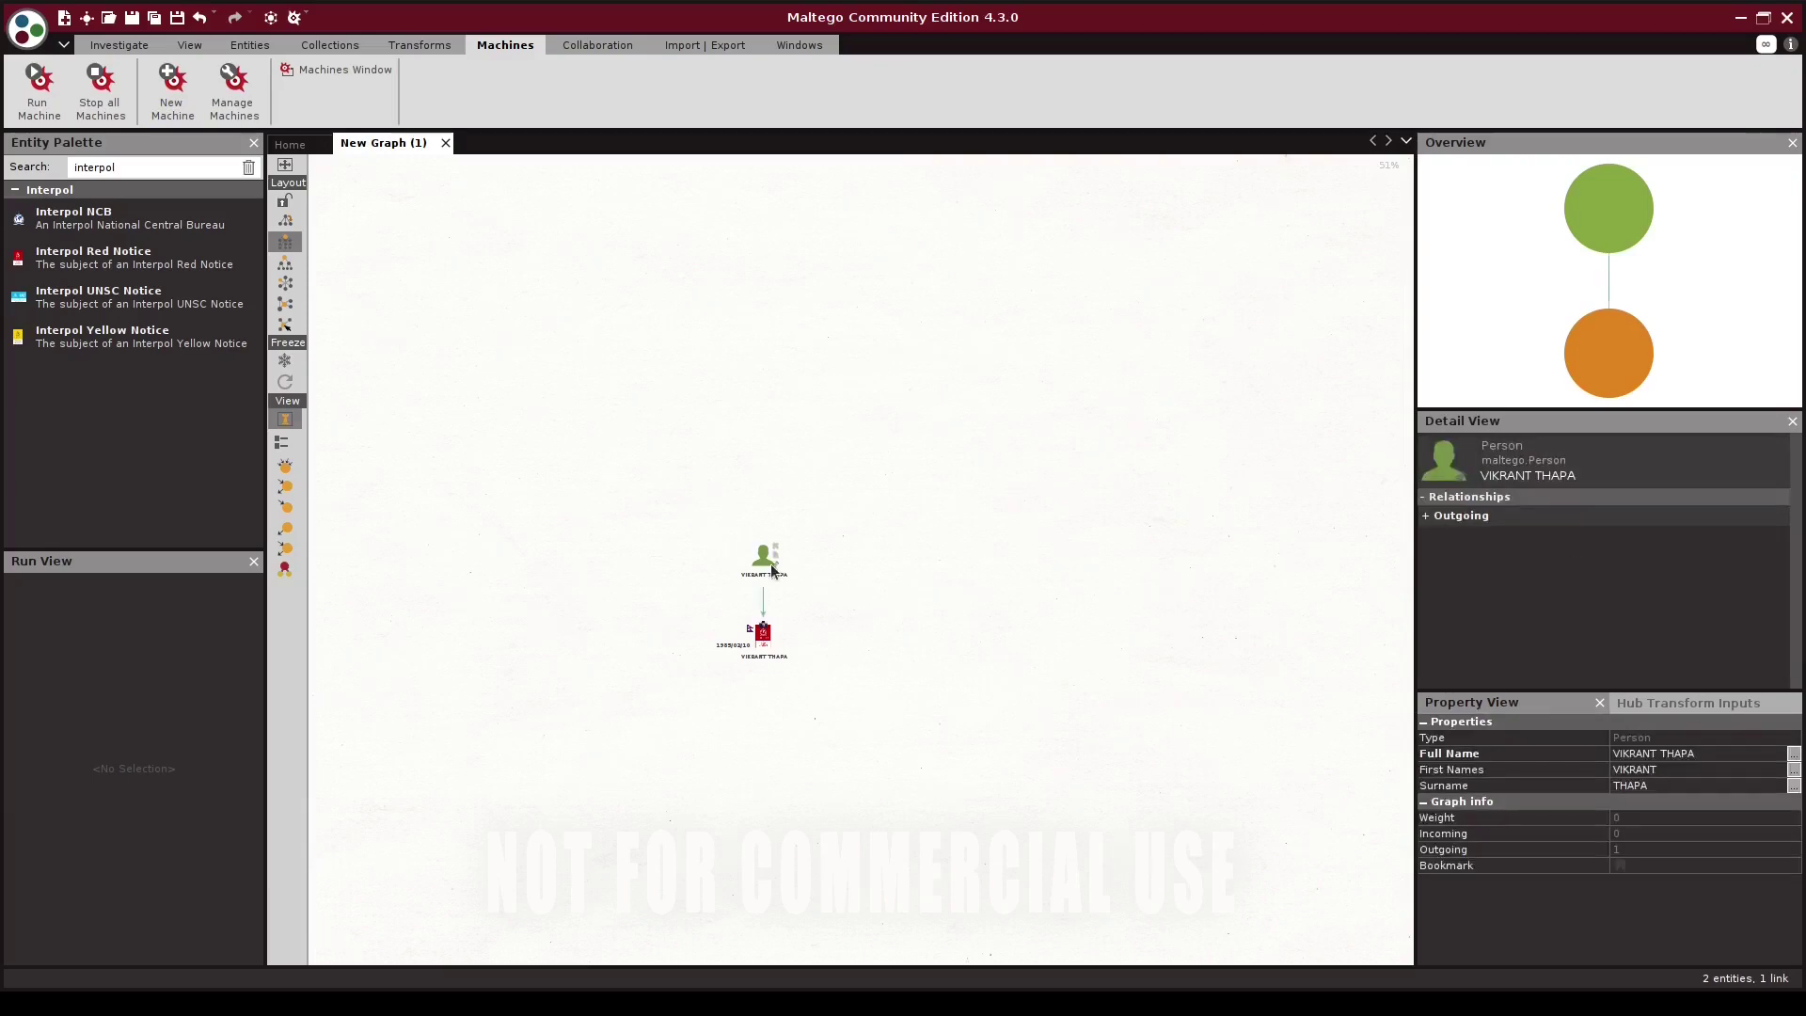
right_click(763, 564)
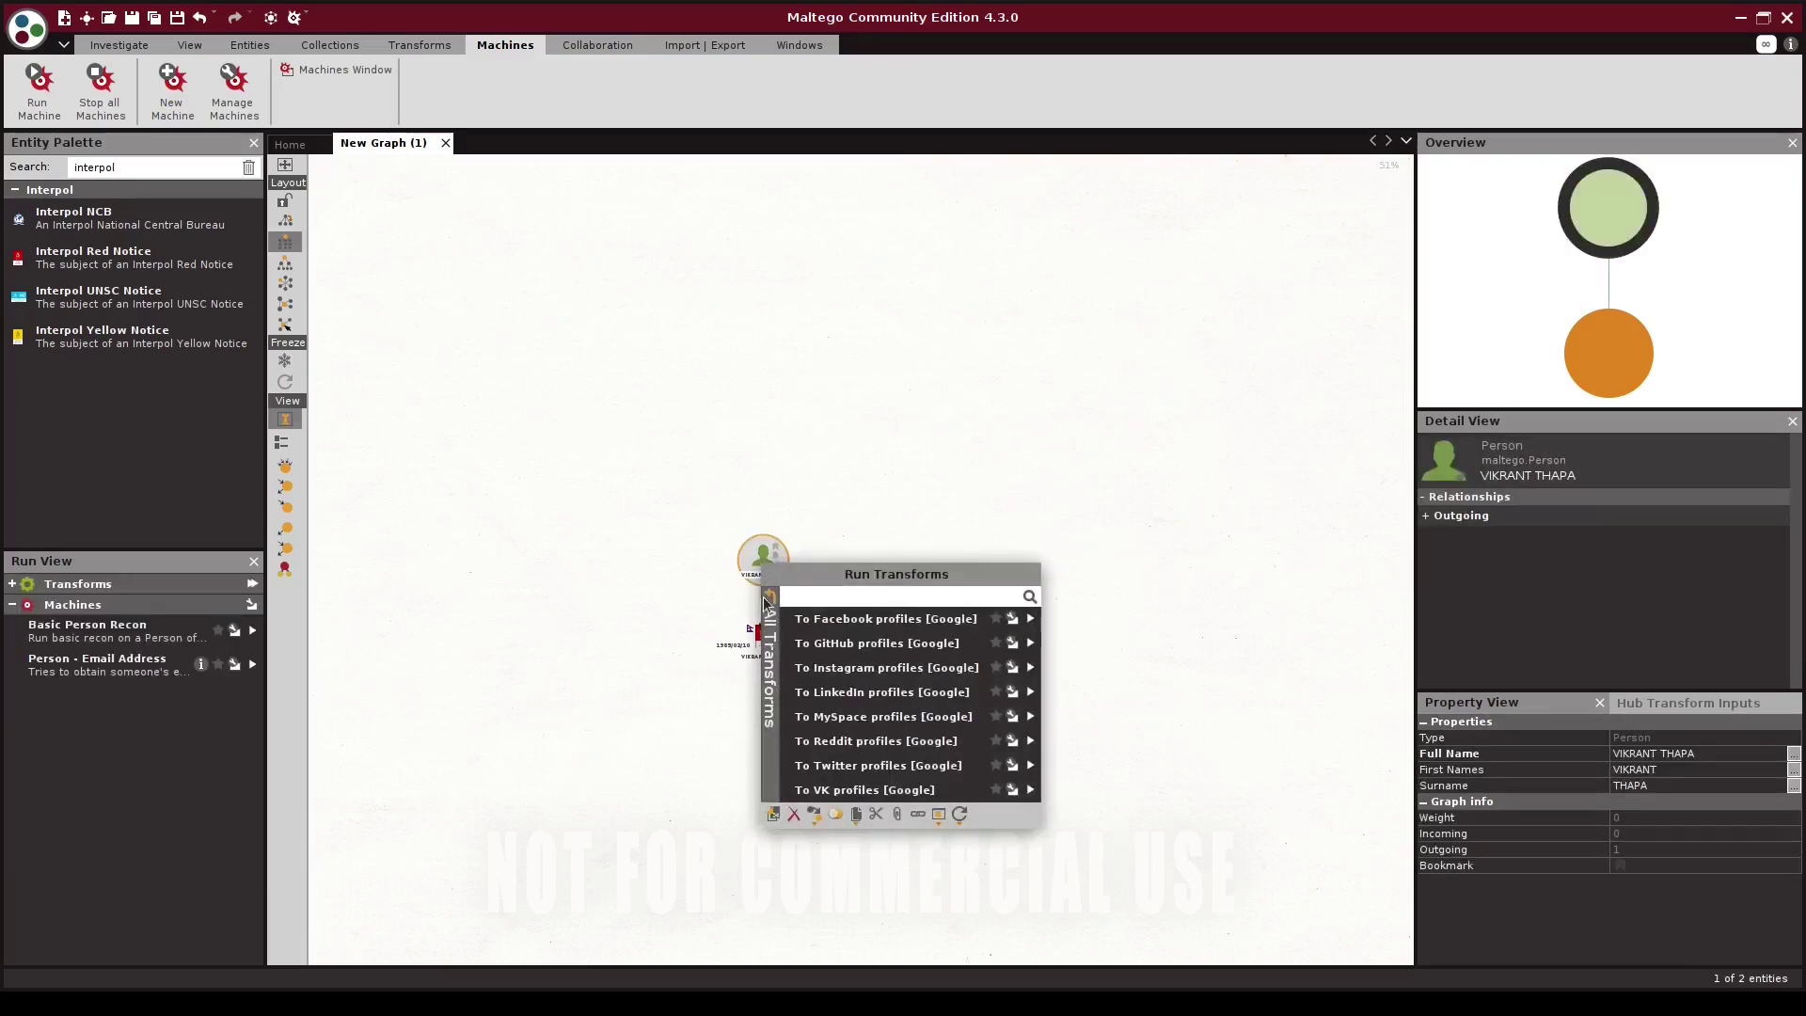
click(769, 602)
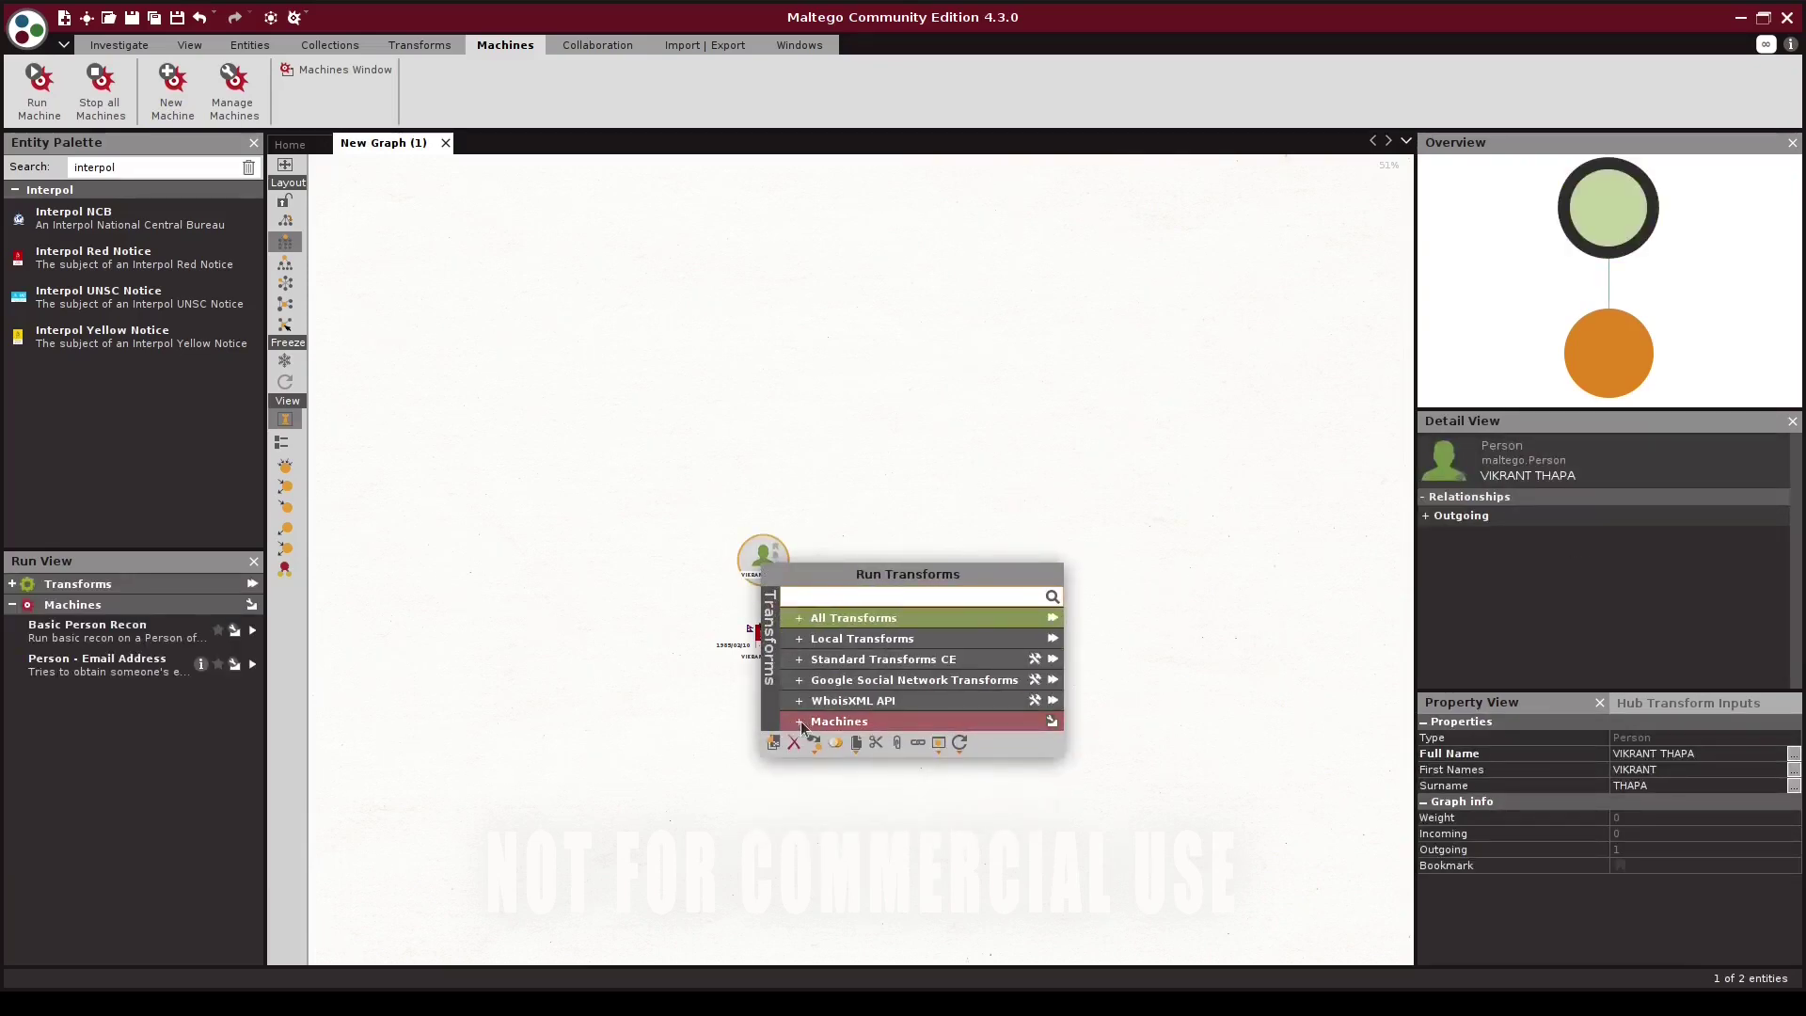
click(803, 722)
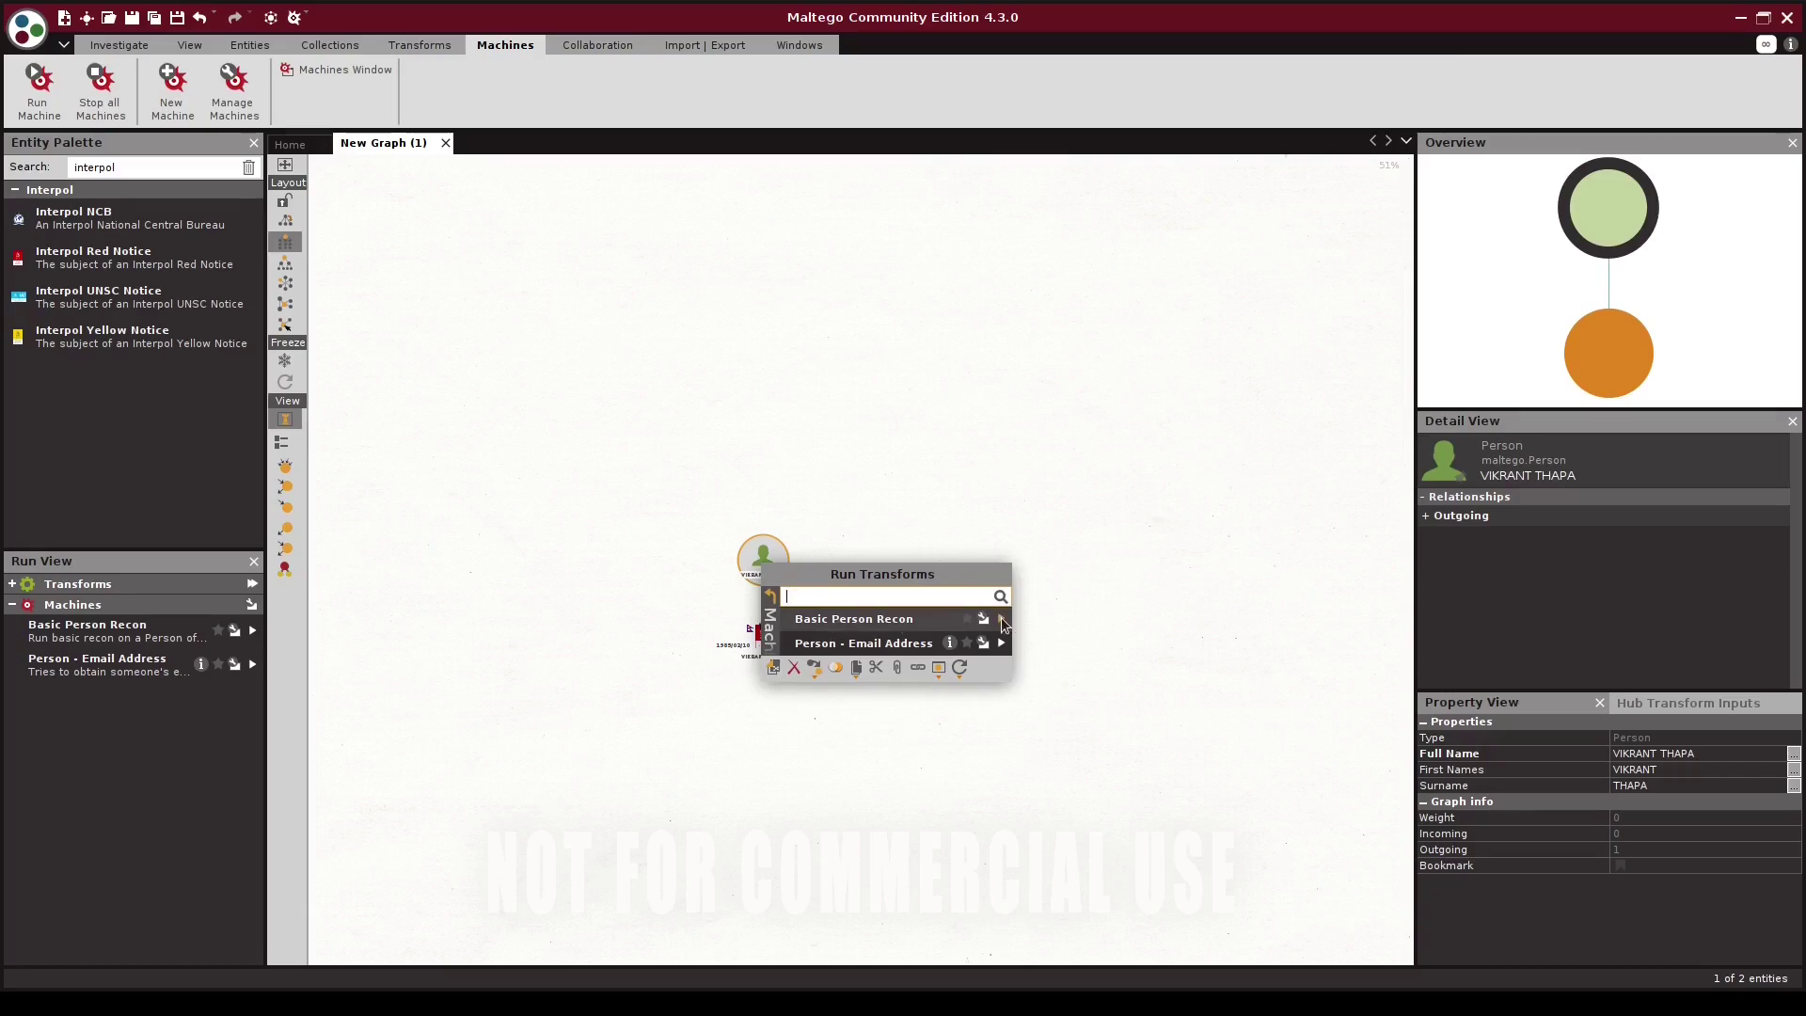
click(999, 621)
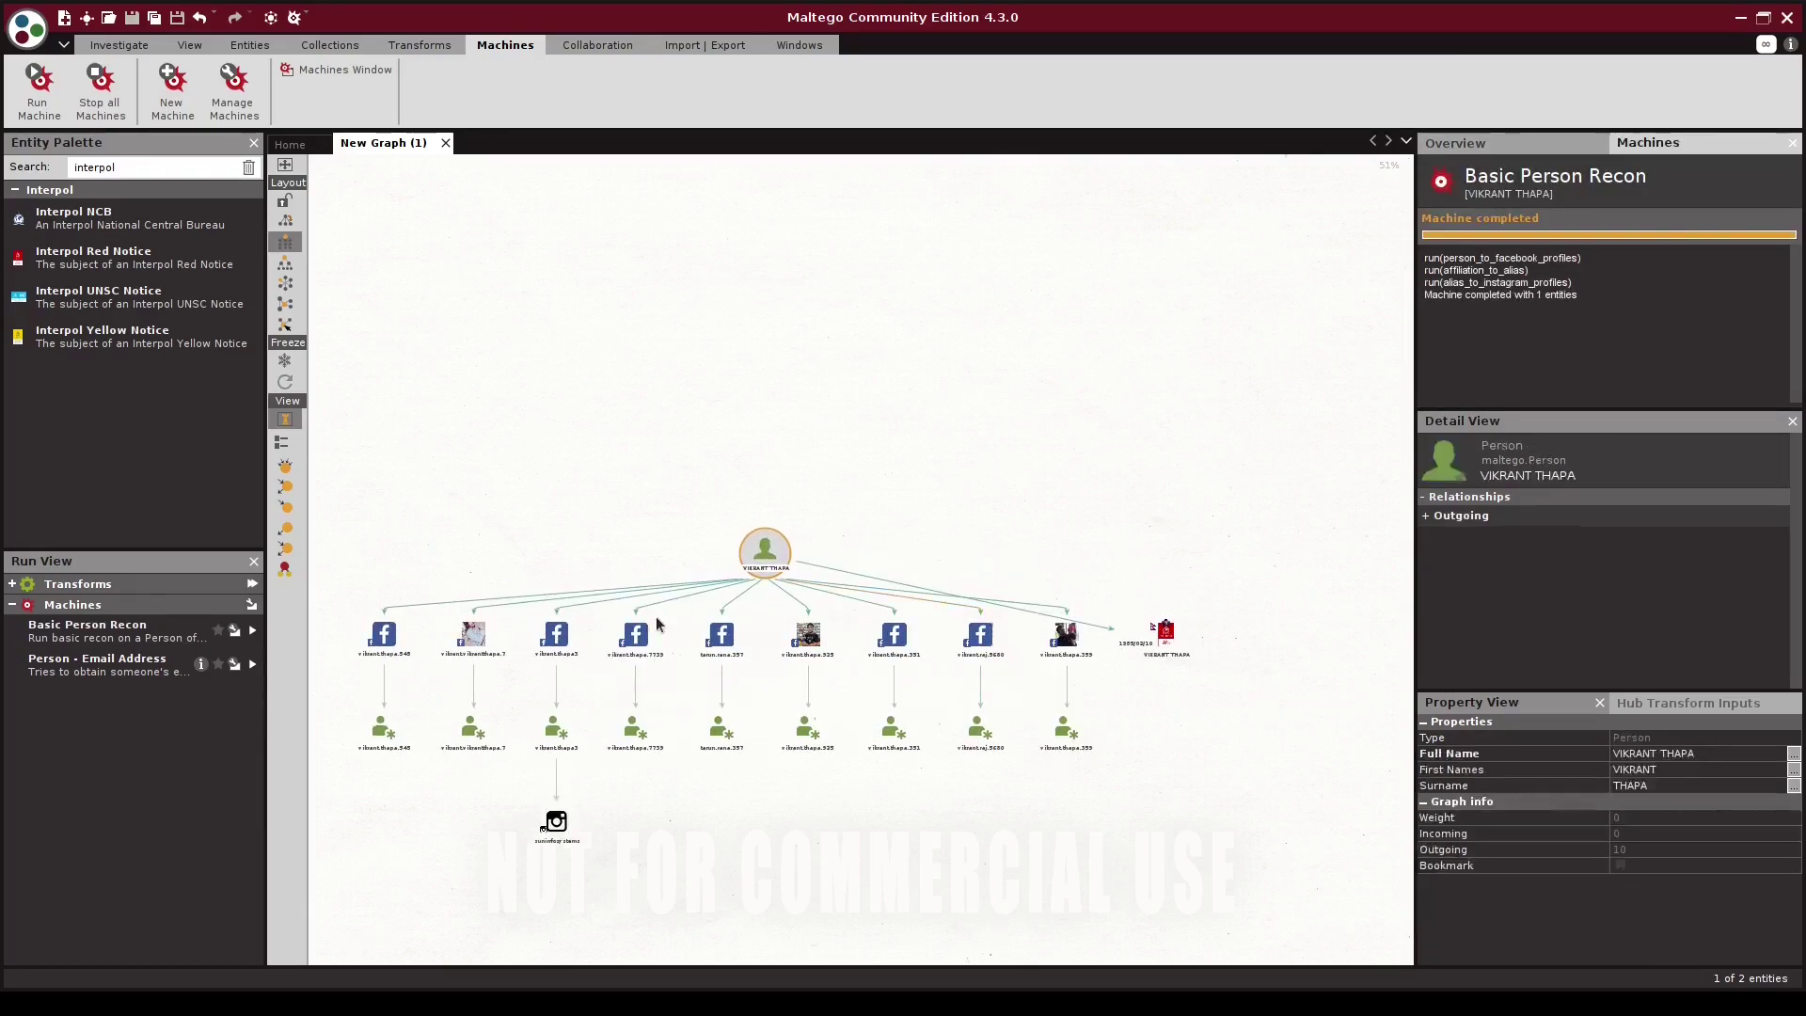
Zoom and pan to the results and inspect the Instagram account found
scroll(410, 696, up, 4)
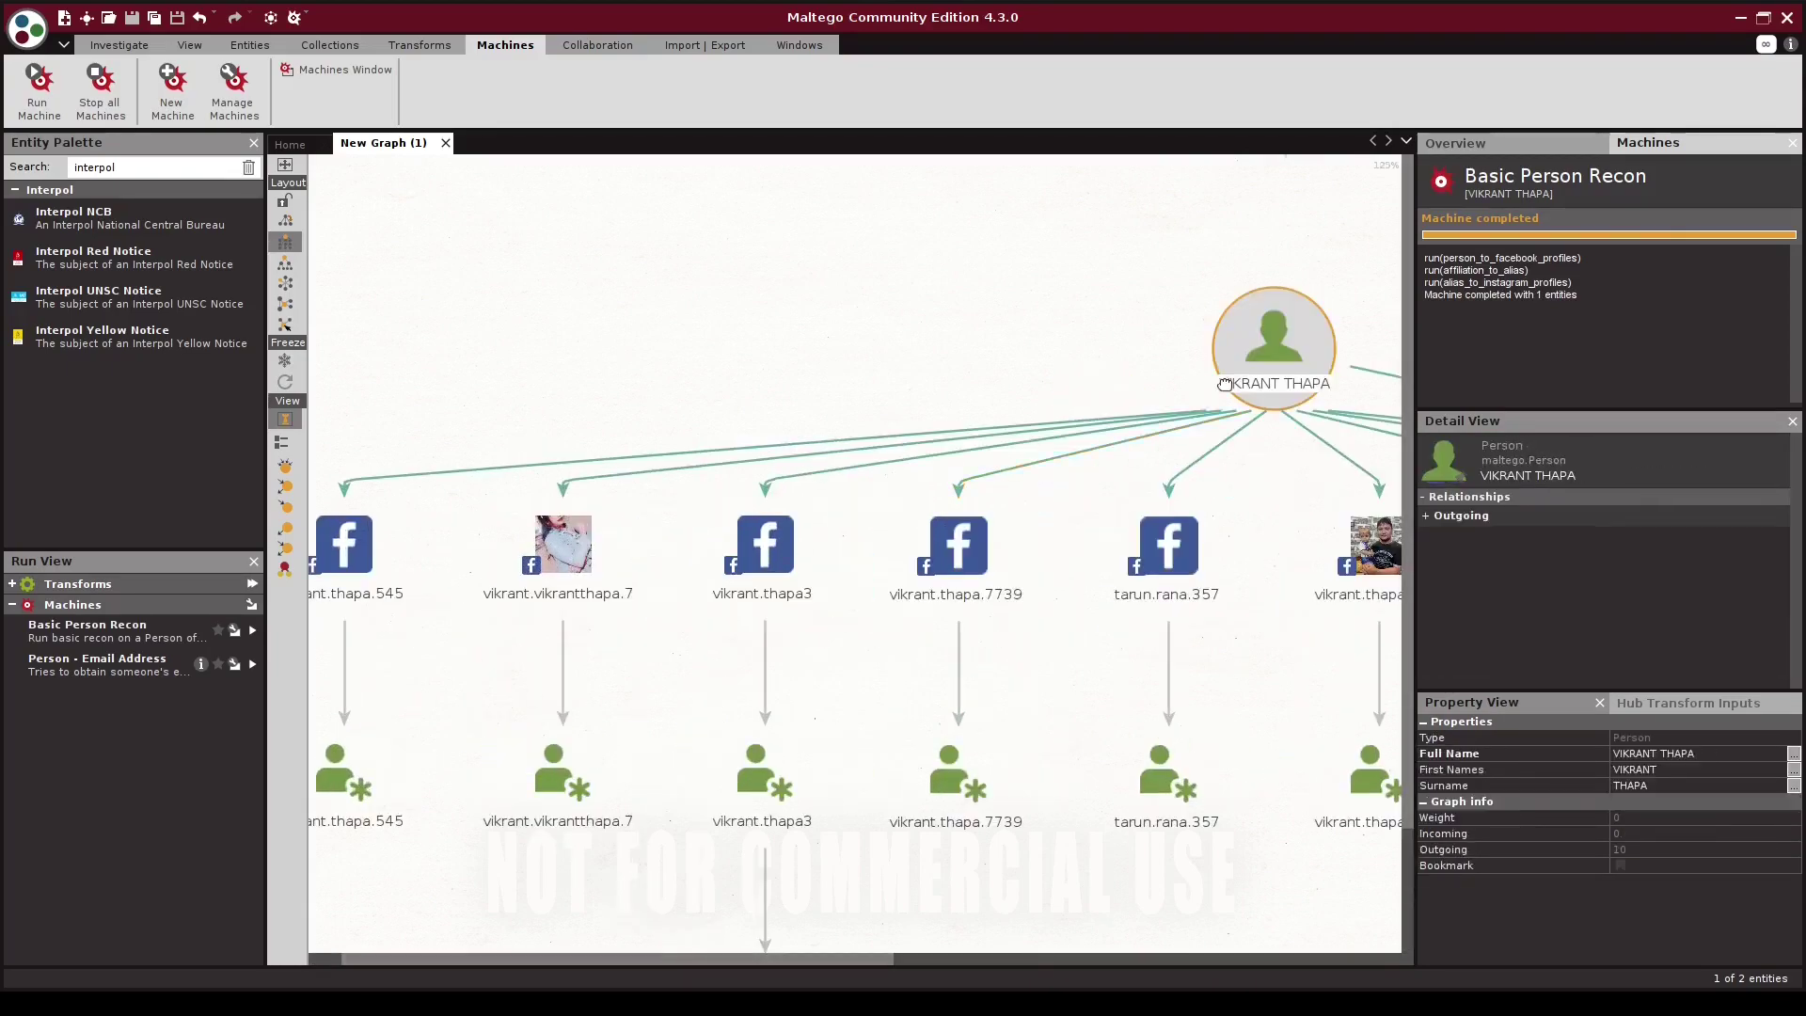
drag(815, 663, 818, 484)
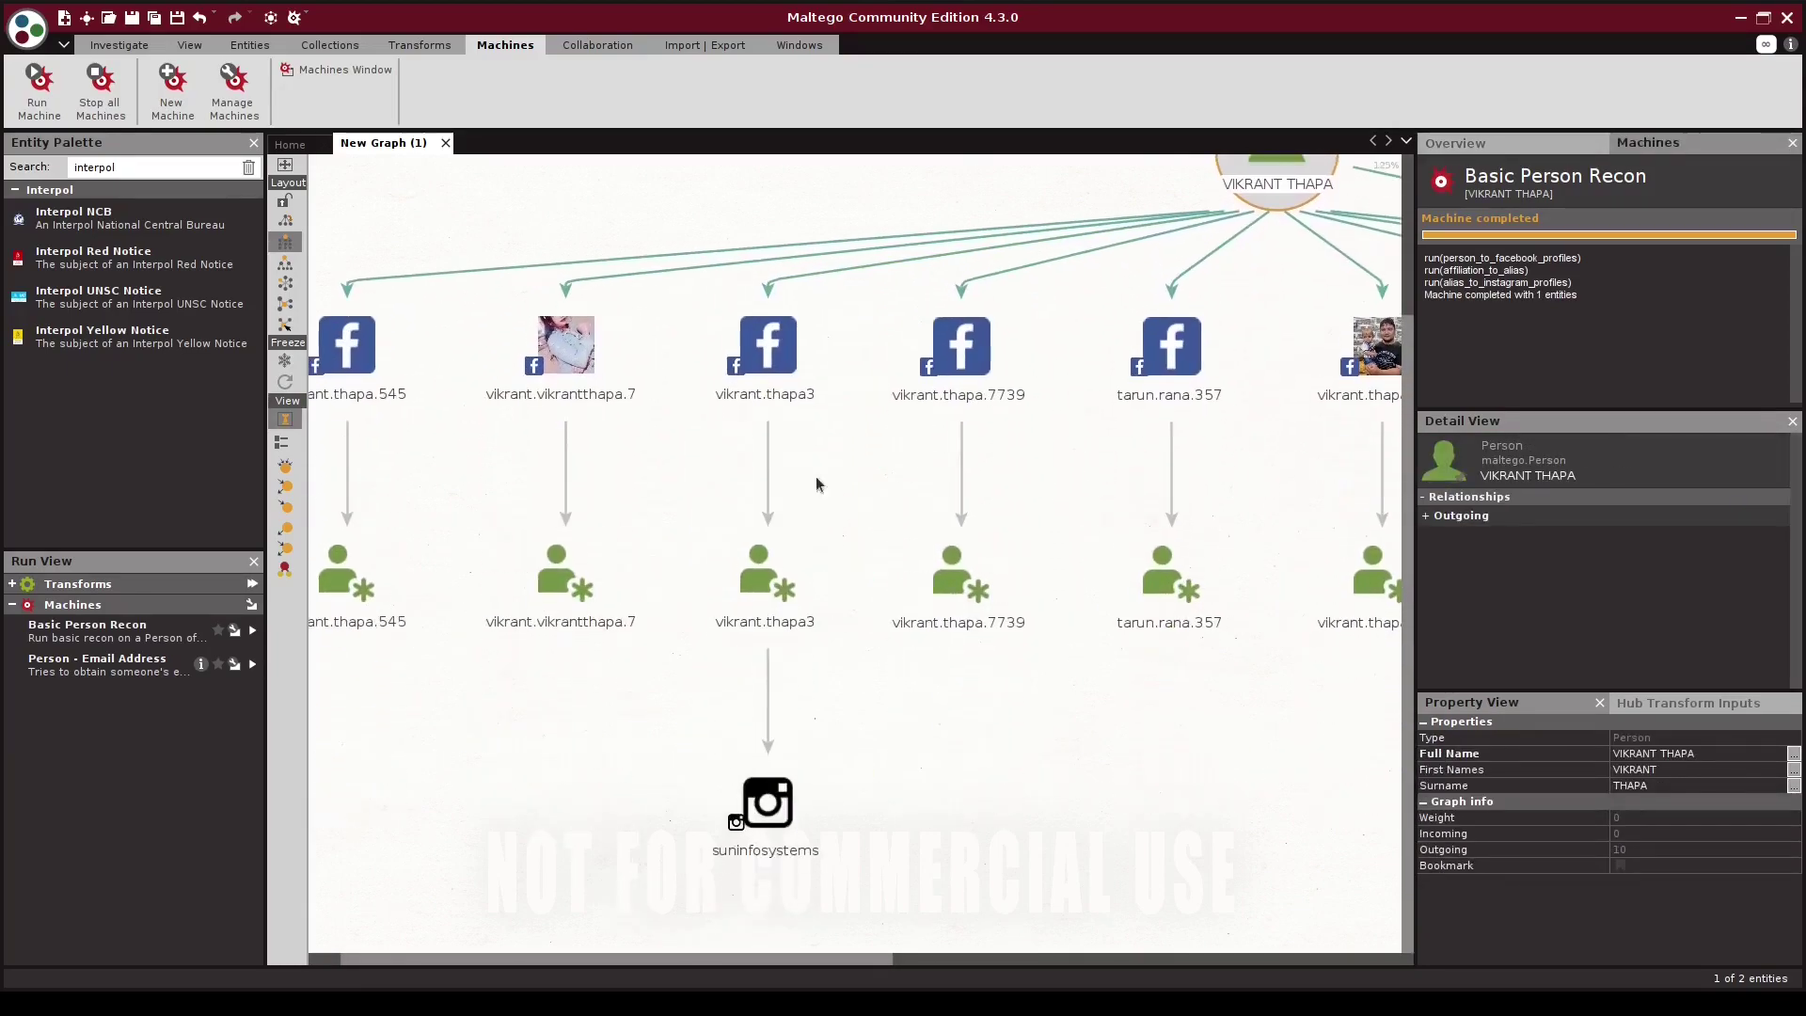
click(768, 613)
click(769, 836)
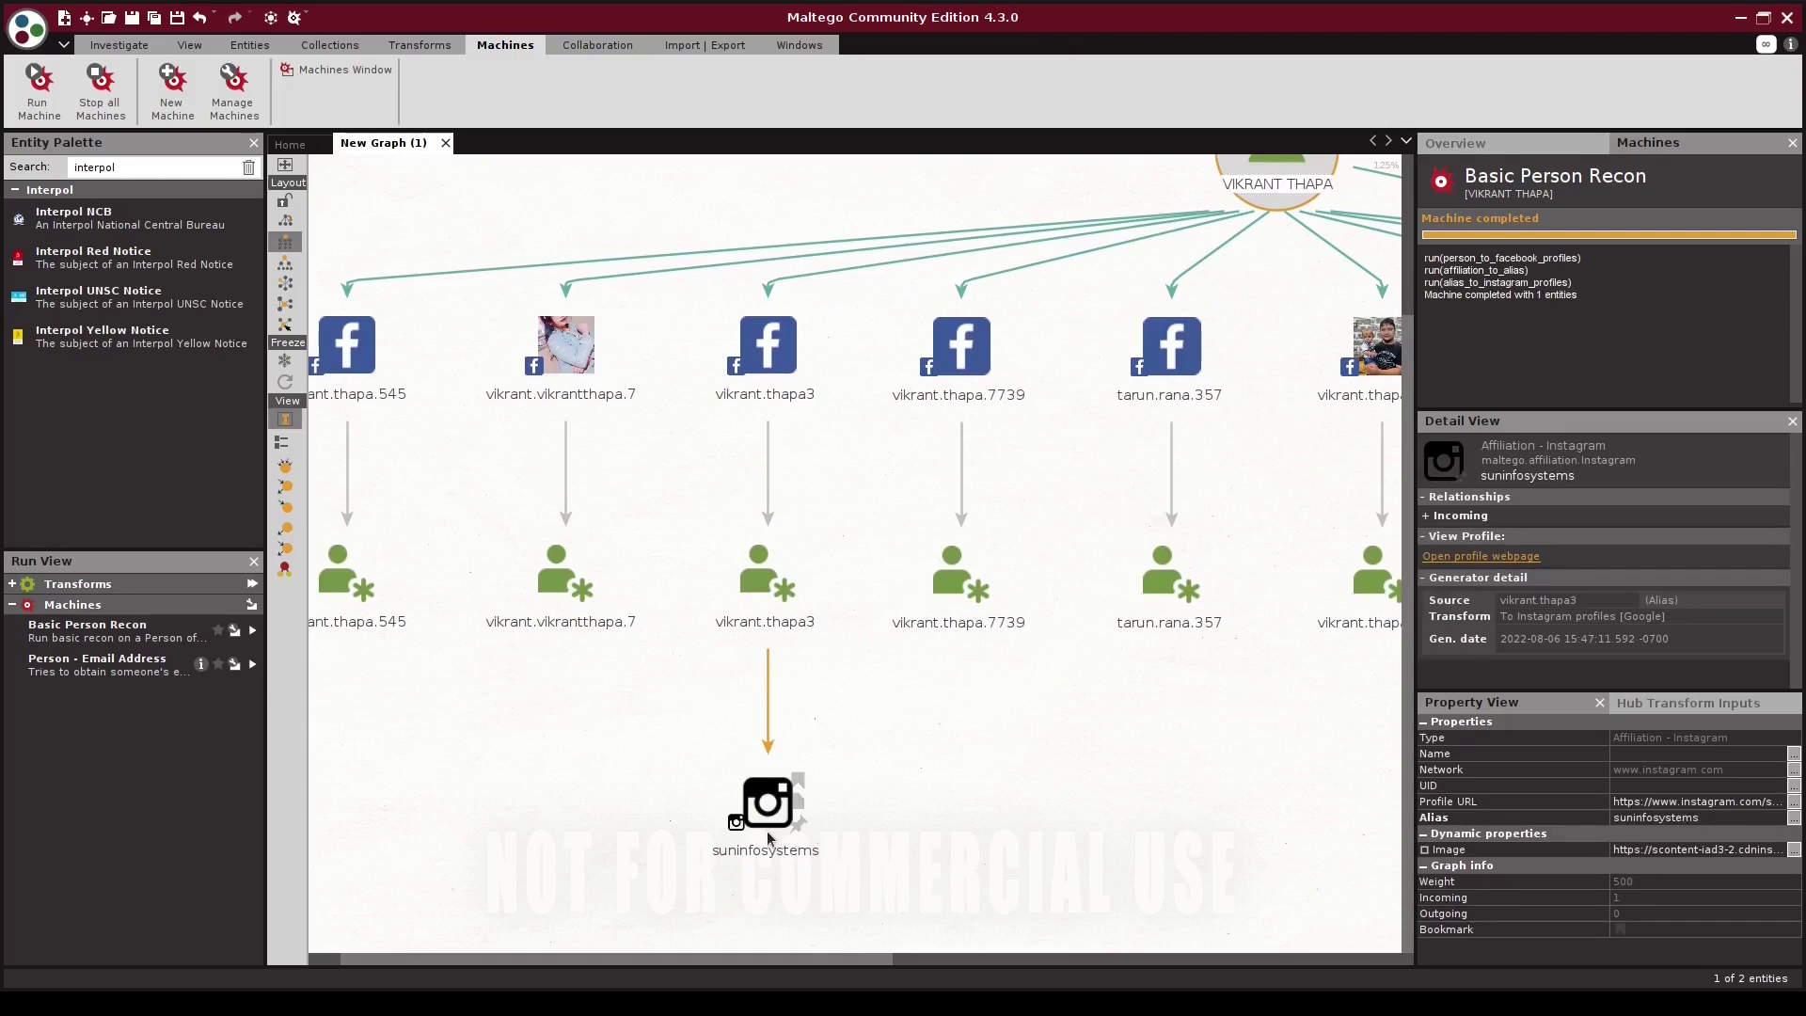
click(766, 828)
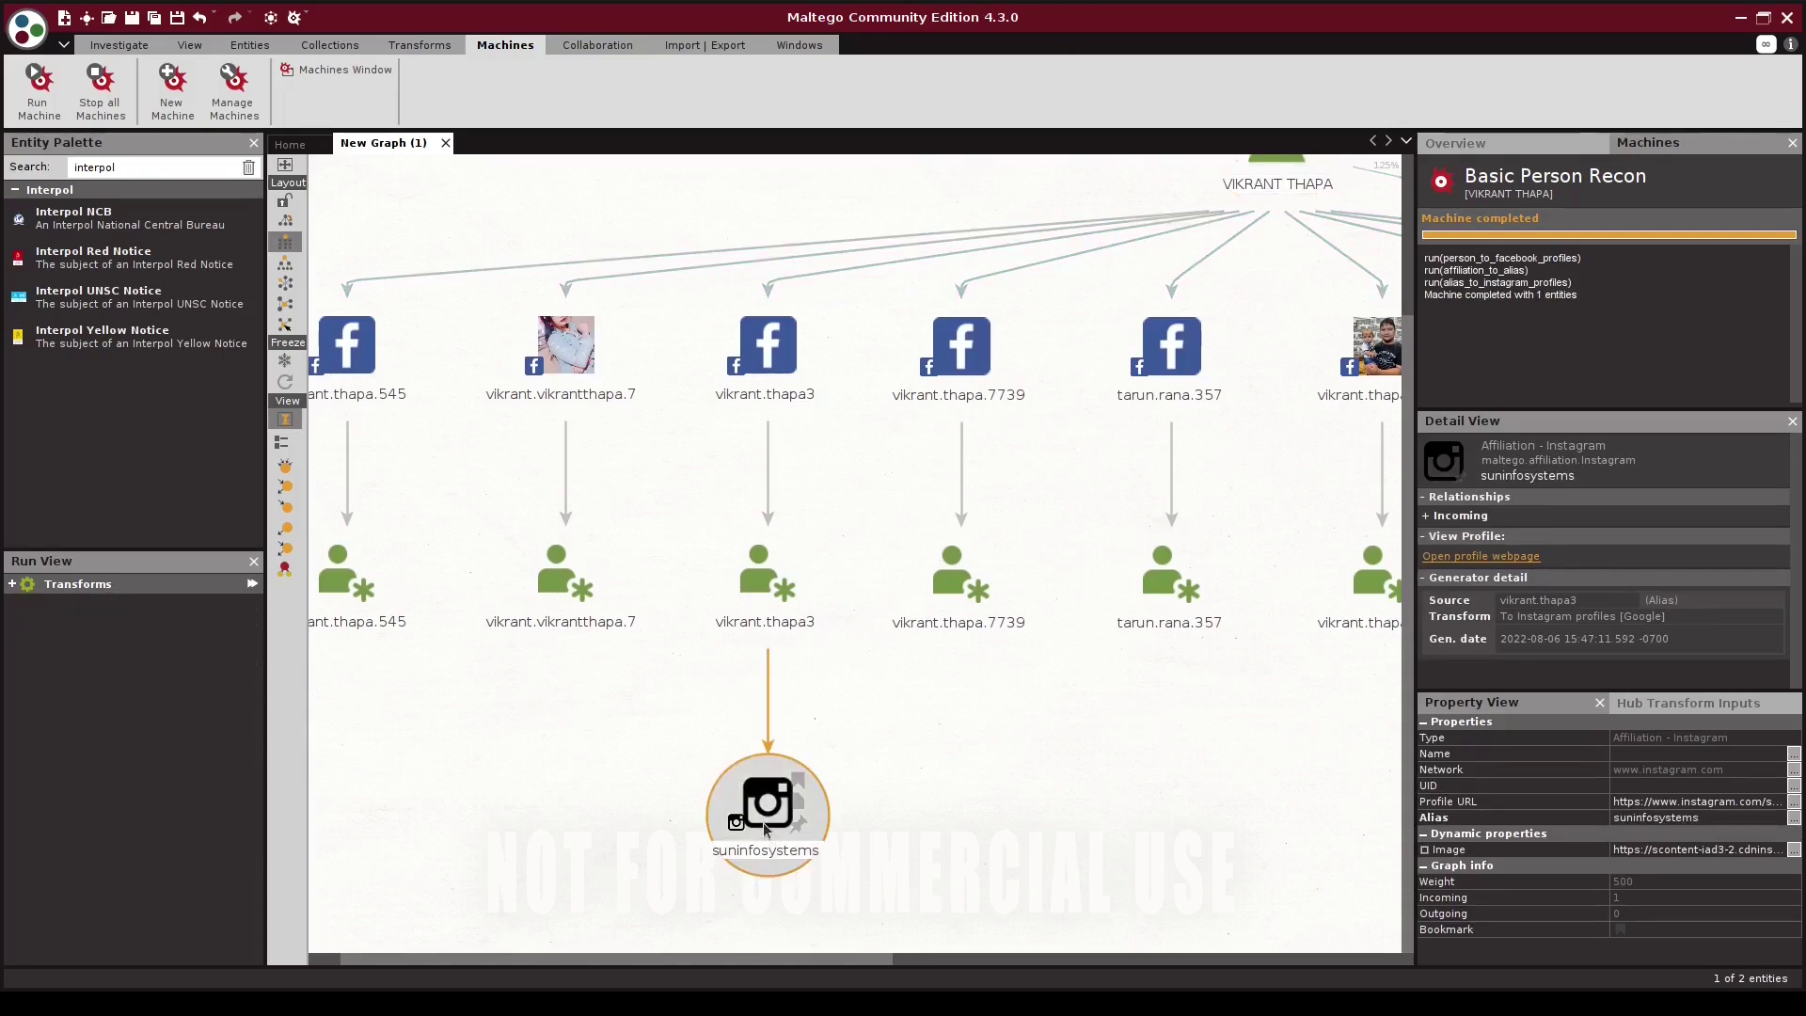